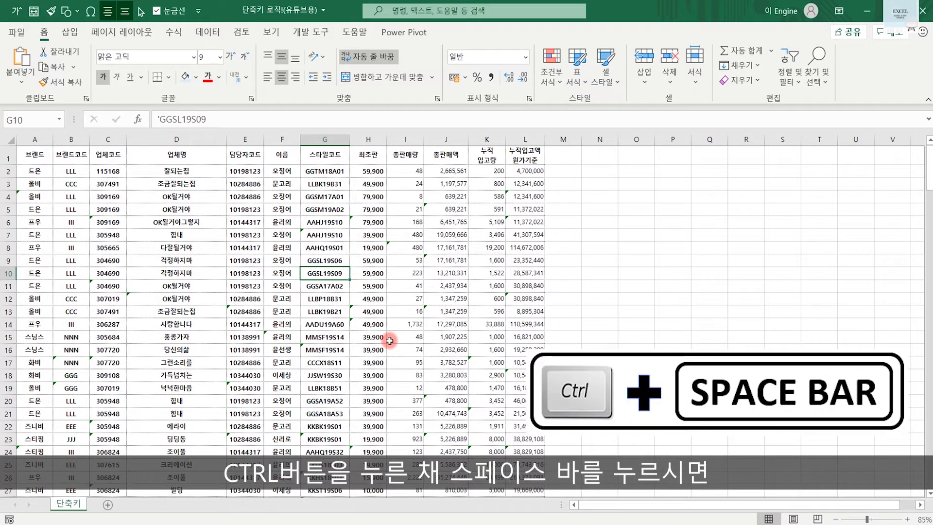
- Select the entire column of cell G10, and also its entire row, and clear the selection
key("ctrl+space")
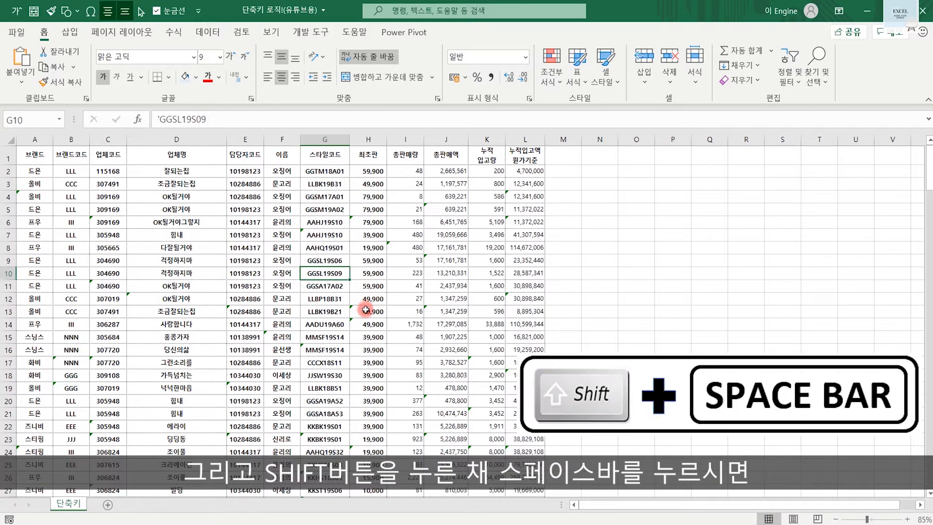
key("shift+space")
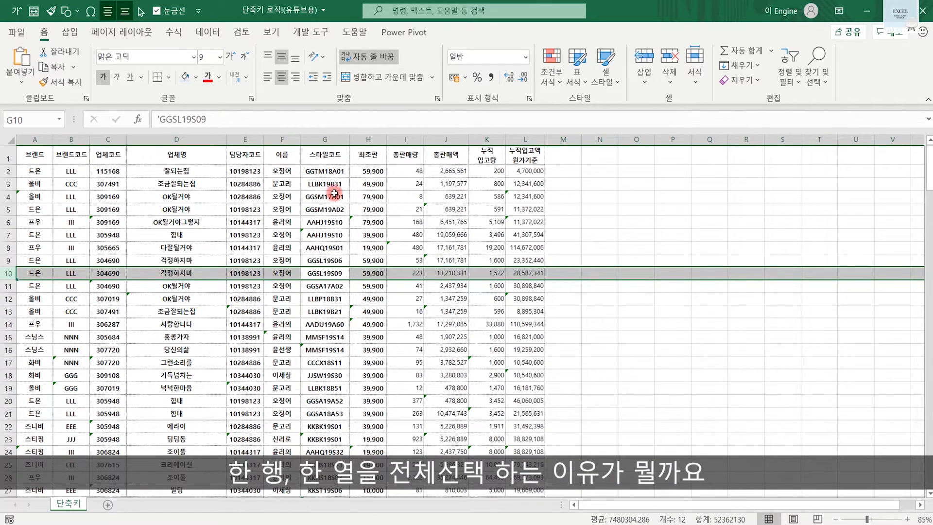
left_click(397, 311)
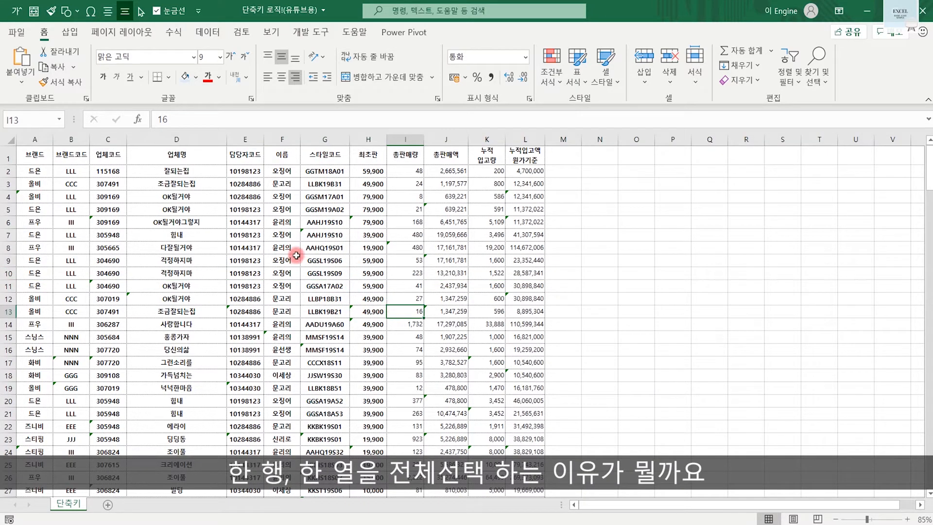
- Select all of column G and all of row 3 in turn, finishing on cell G10
left_click(324, 287)
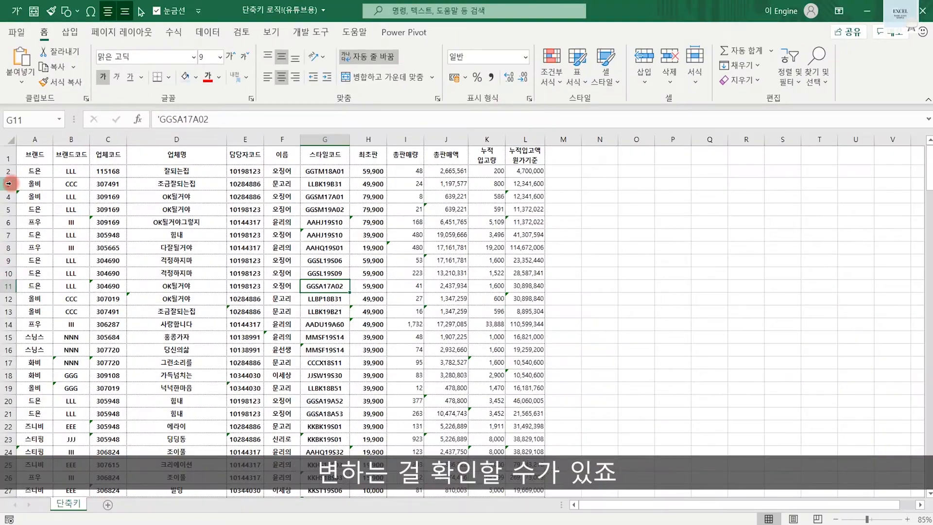
left_click(326, 141)
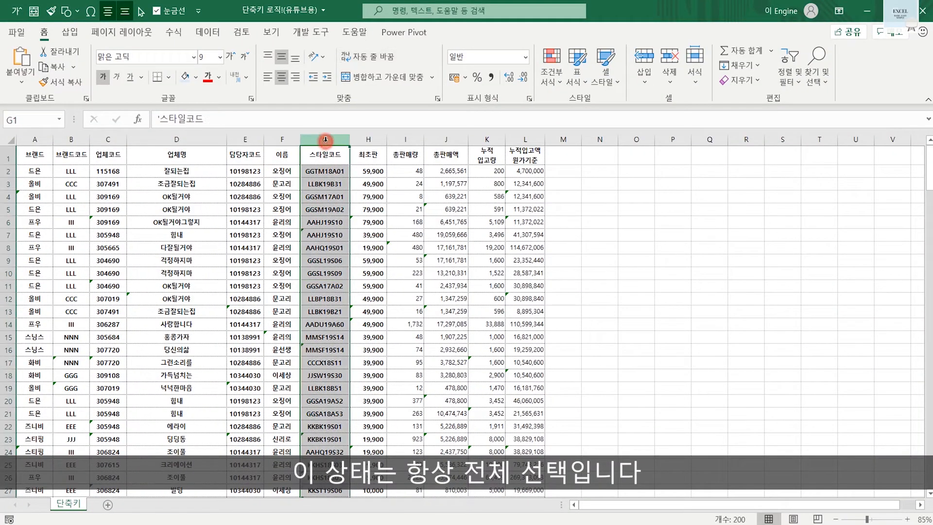
left_click(8, 184)
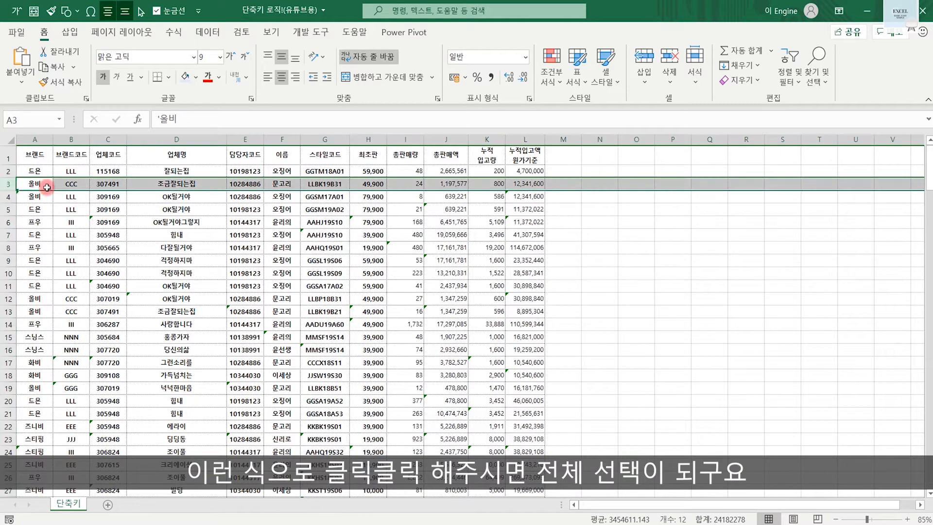
left_click(324, 139)
left_click(317, 273)
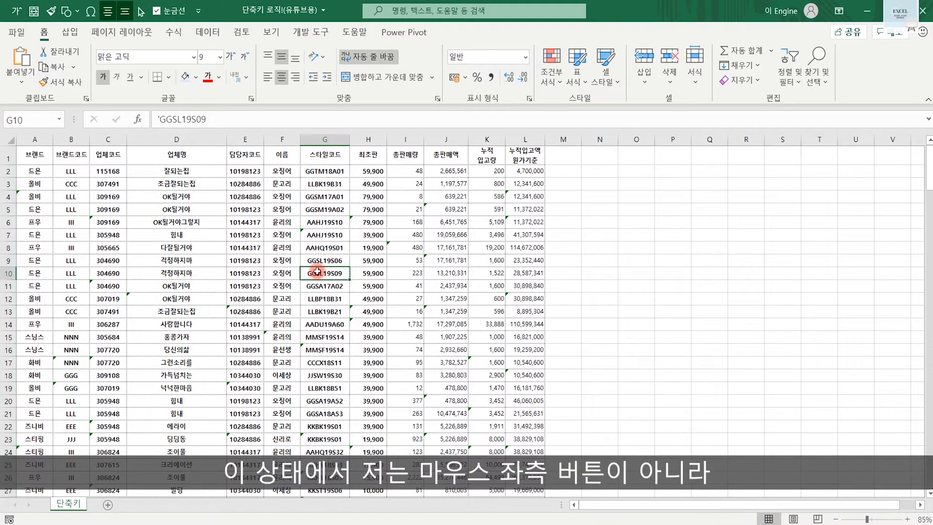
- Insert a blank column before the 스타일코드 column and a blank row above row 5
right_click(330, 139)
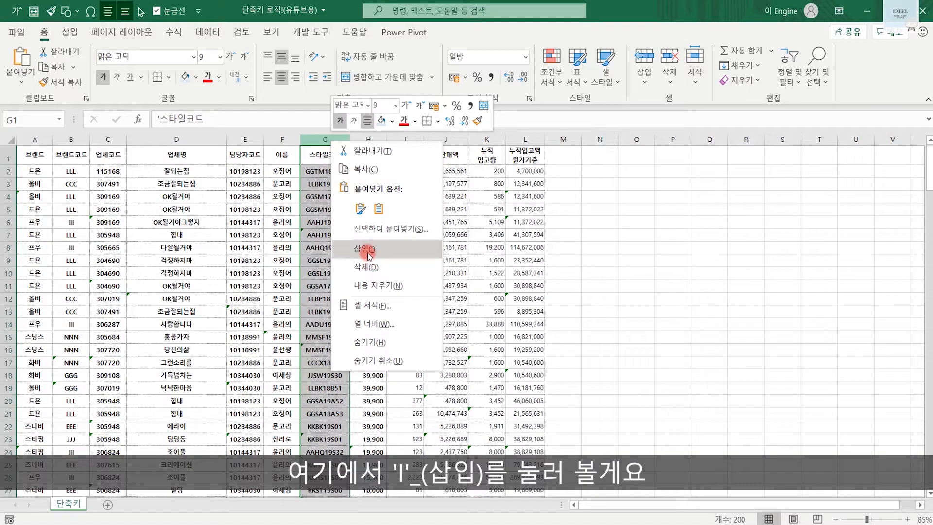
left_click(367, 253)
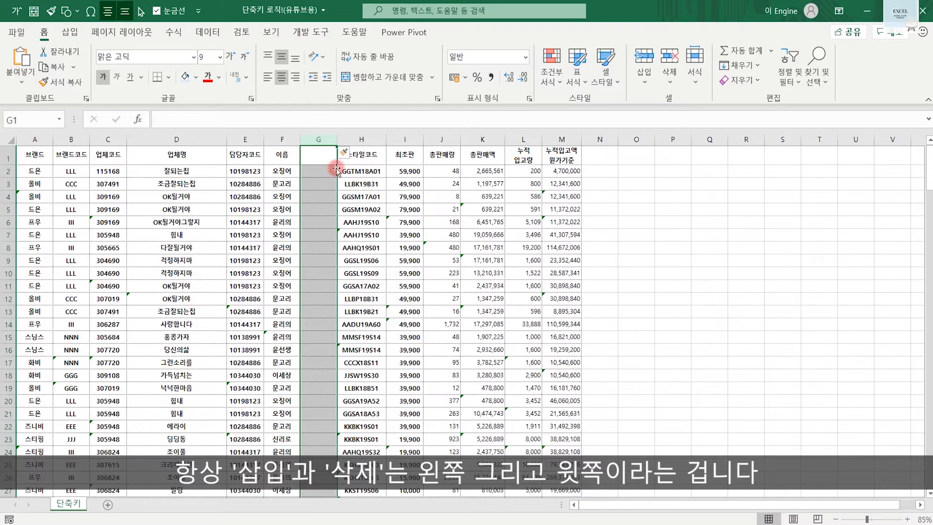
right_click(9, 210)
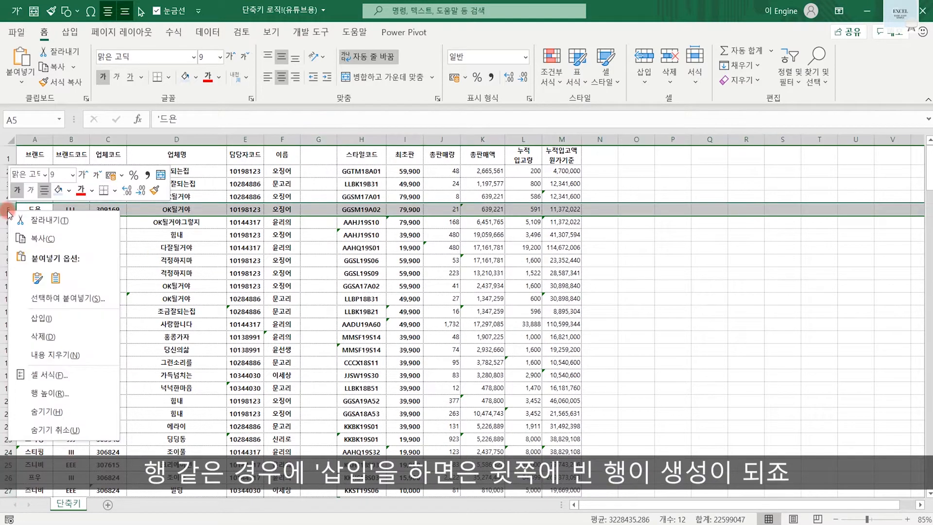
left_click(50, 321)
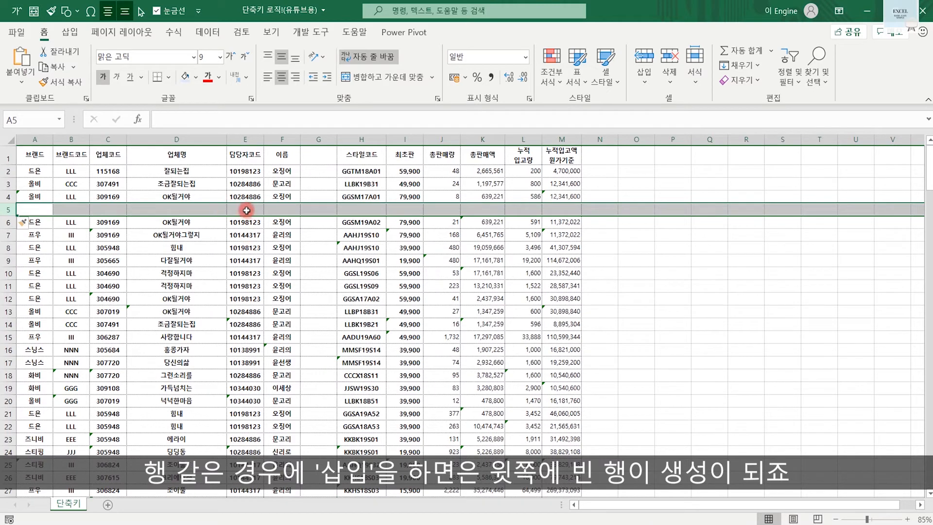
- Undo the blank row and blank column insertions
left_click(243, 209)
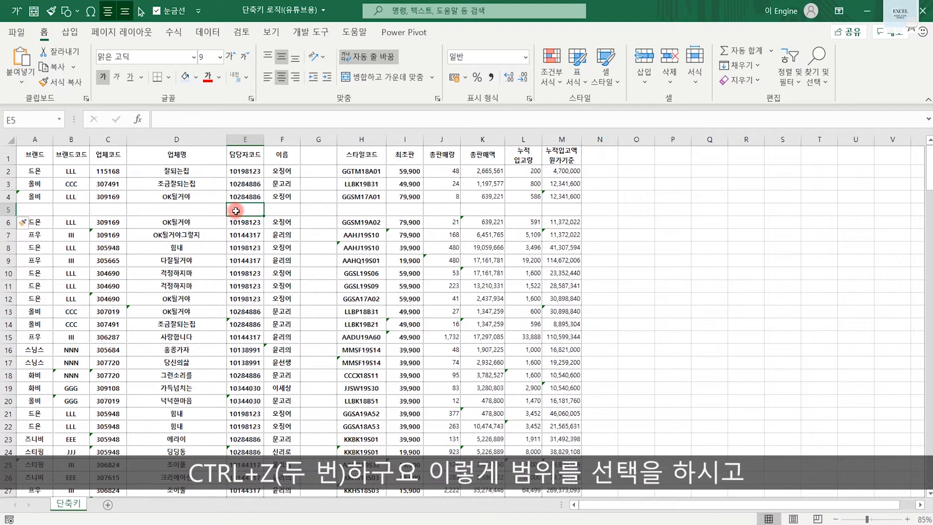
key("ctrl+z")
key("ctrl+z")
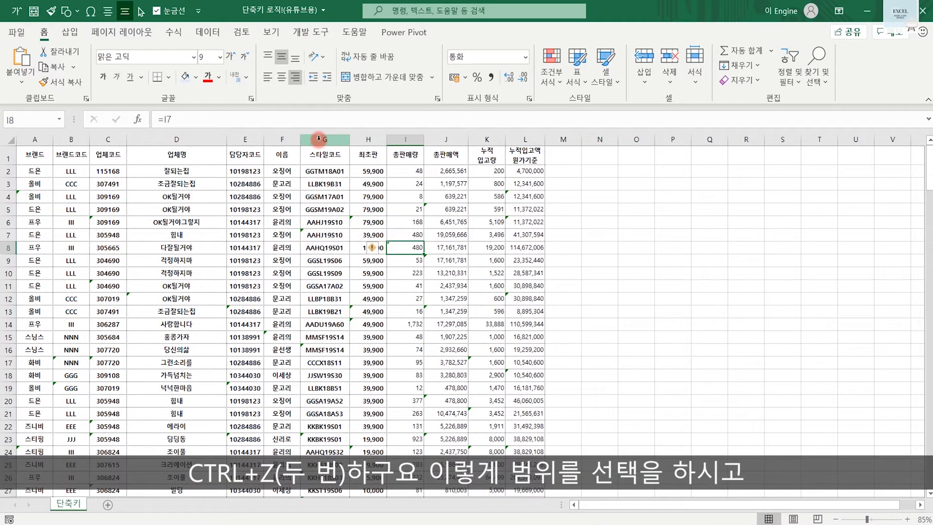
- Insert six blank columns at columns G through L and undo the insertion
left_click_drag(318, 140, 524, 139)
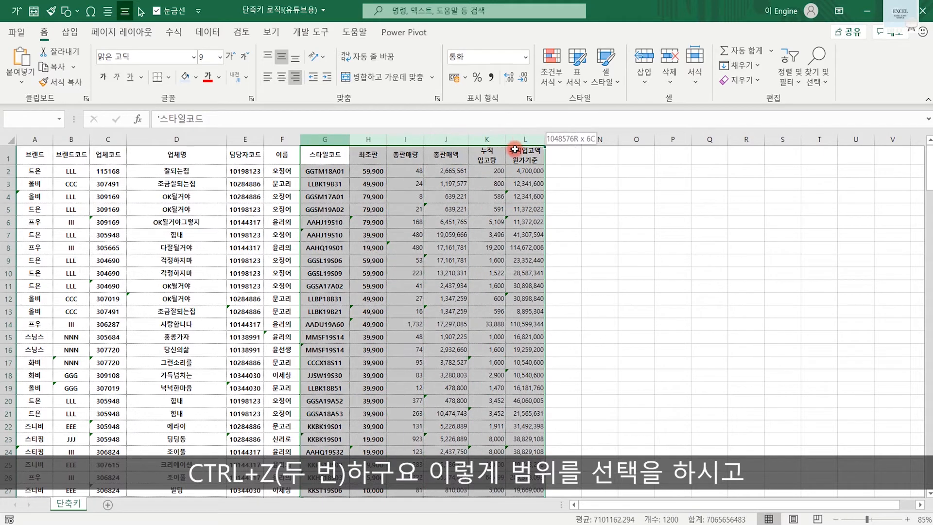
right_click(424, 216)
left_click(444, 324)
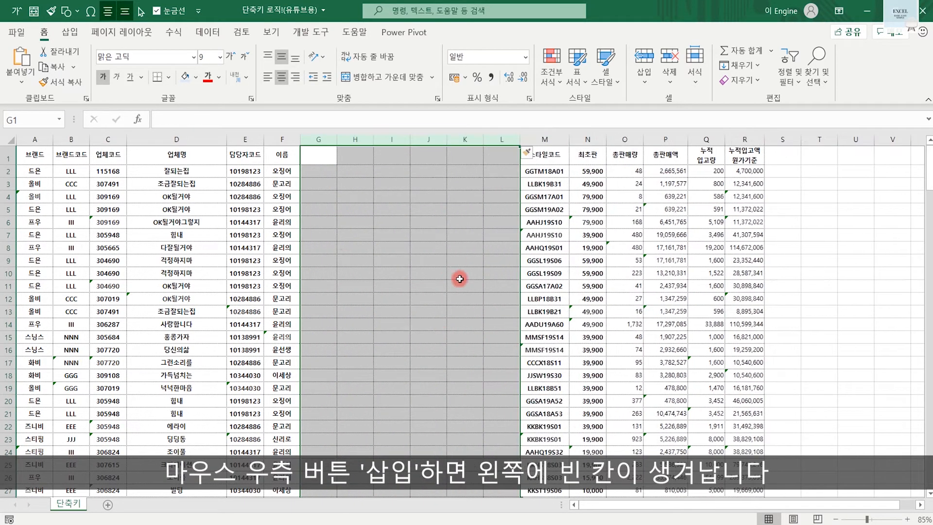
key("ctrl+z")
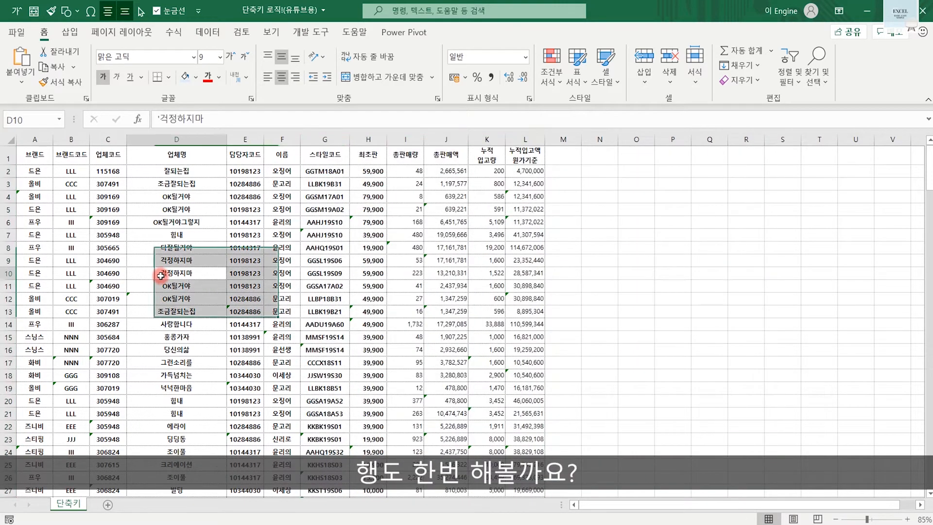
- Insert eight blank rows at rows 5 through 12 and undo the insertion
left_click_drag(12, 209, 12, 298)
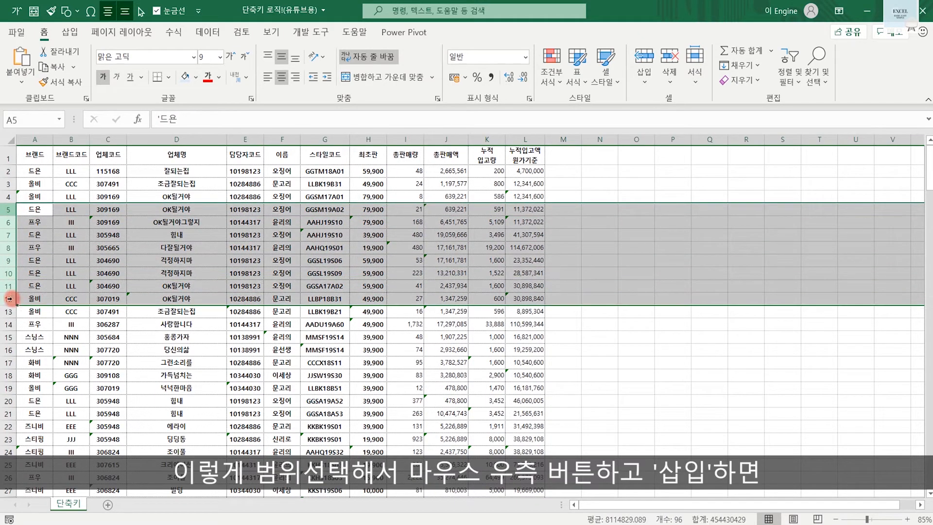
right_click(203, 258)
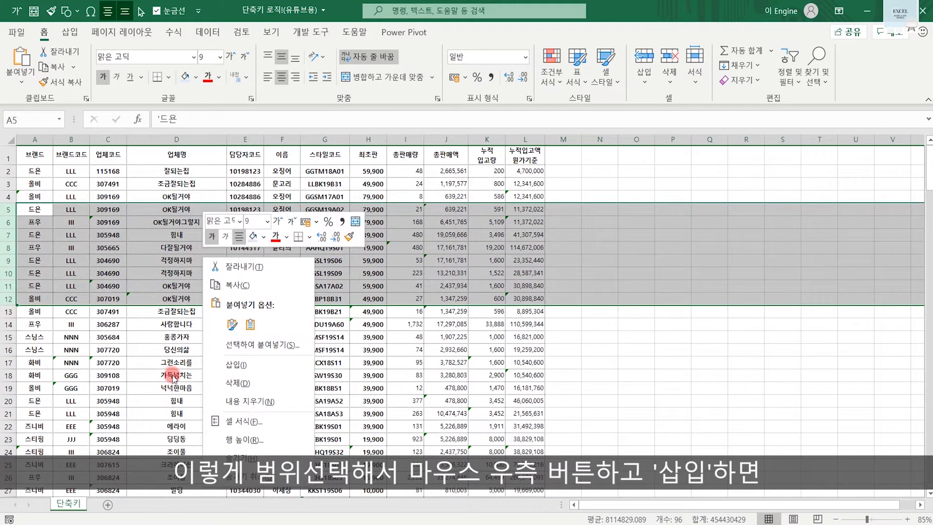
left_click(240, 365)
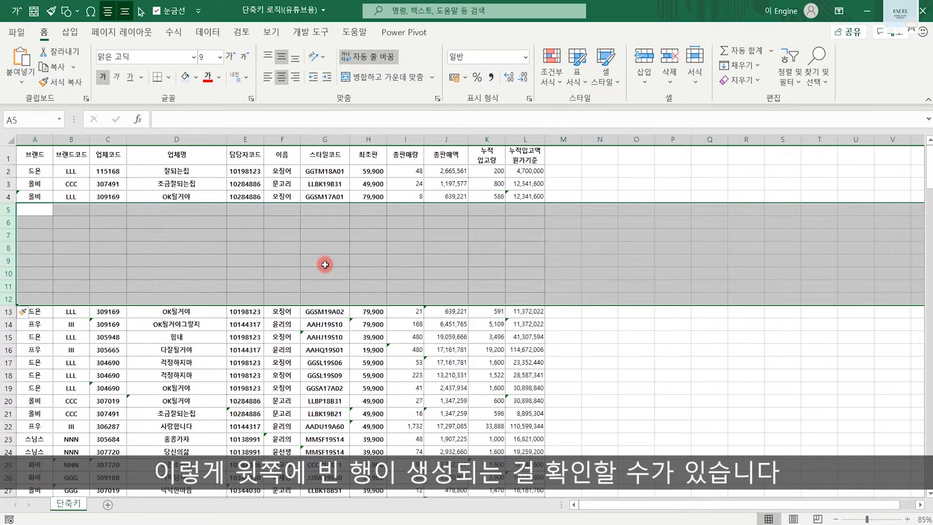
key("ctrl+z")
left_click(393, 266)
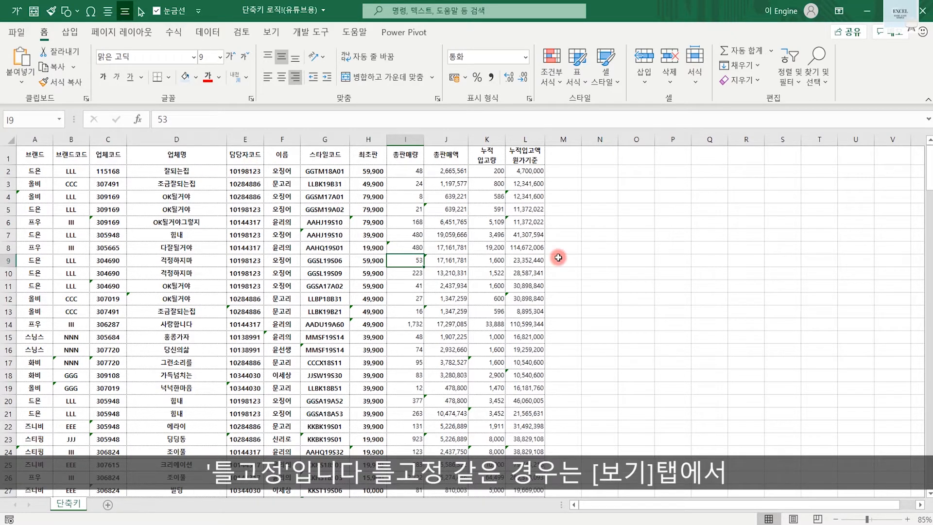
- Freeze the worksheet panes at cell O8
left_click(628, 249)
key("alt+w")
left_click(590, 72)
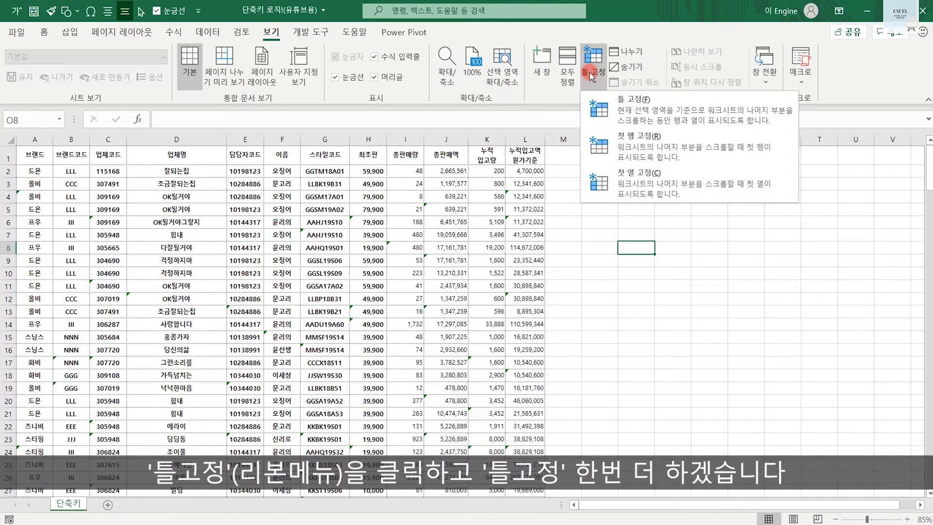
left_click(594, 94)
left_click(718, 321)
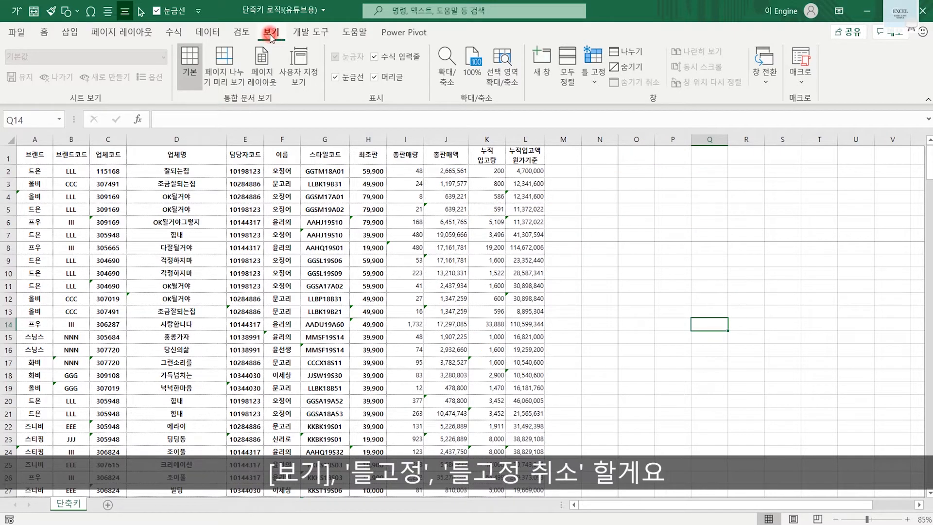
- Unfreeze the worksheet panes and select the empty cell O11
left_click(593, 61)
left_click(630, 110)
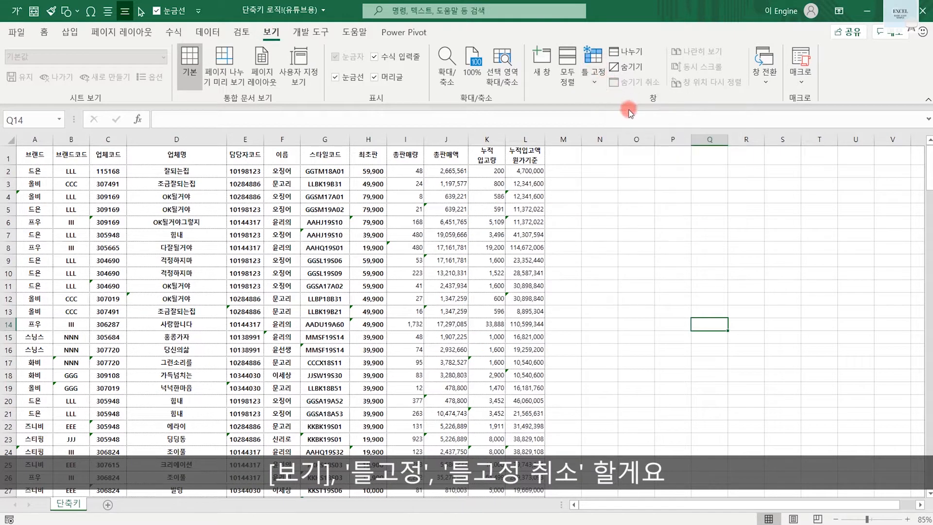
left_click(637, 285)
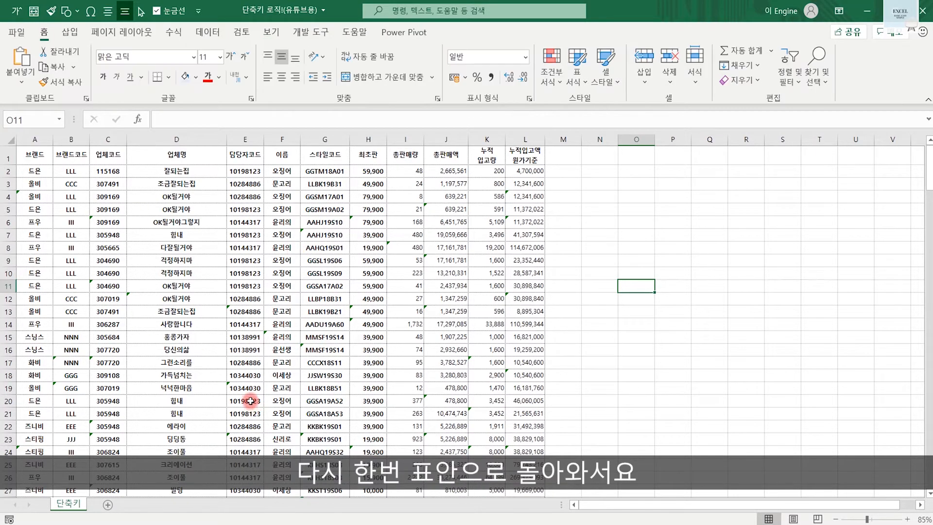
- Insert three blank columns at columns E through G, starting from cell E13, and undo the insertion
left_click(257, 312)
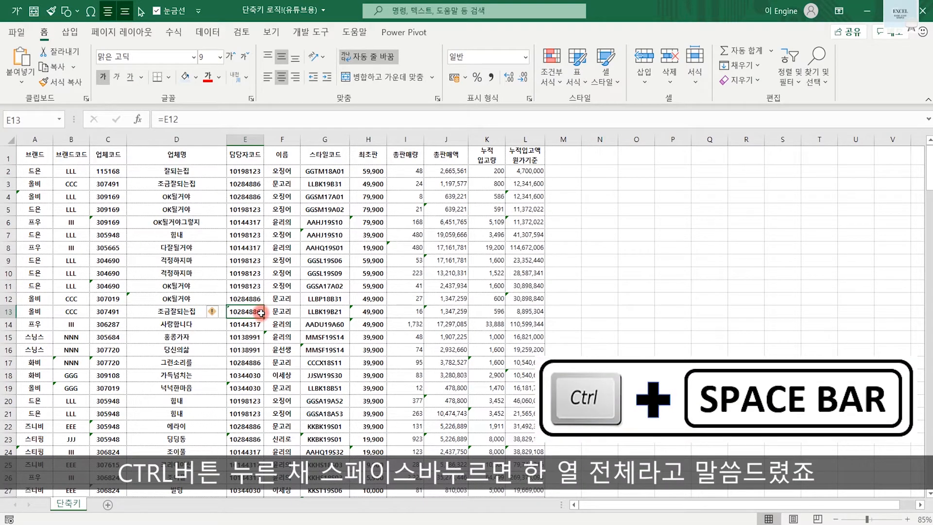
key("ctrl+space")
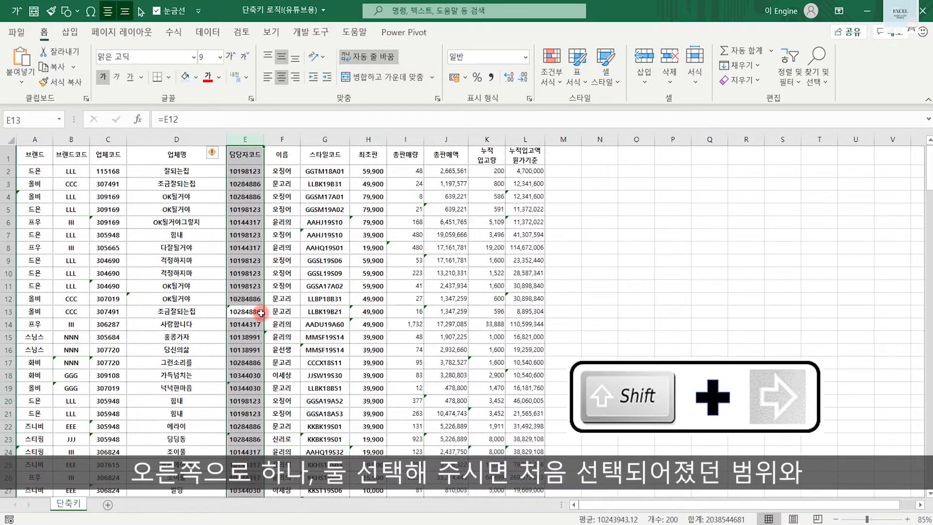
key("shift+Right")
key("shift+Right")
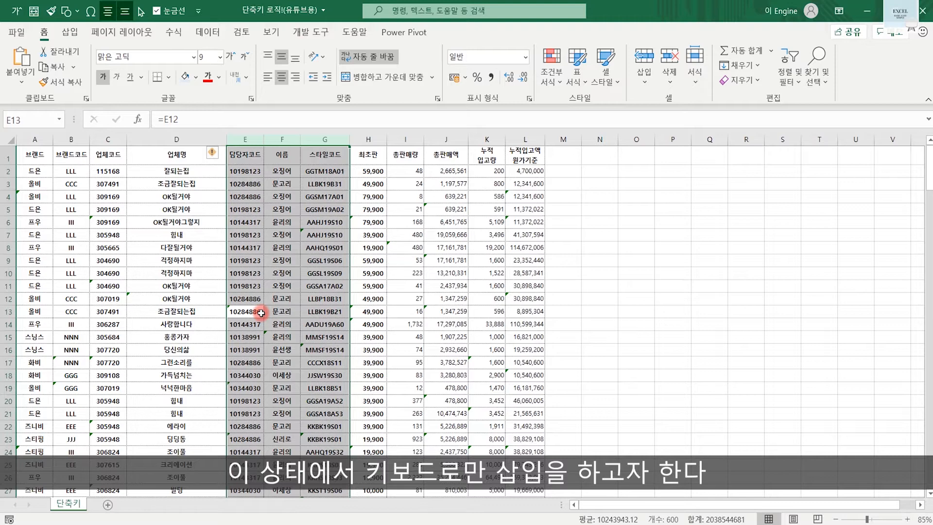
key("ctrl+shift+plus")
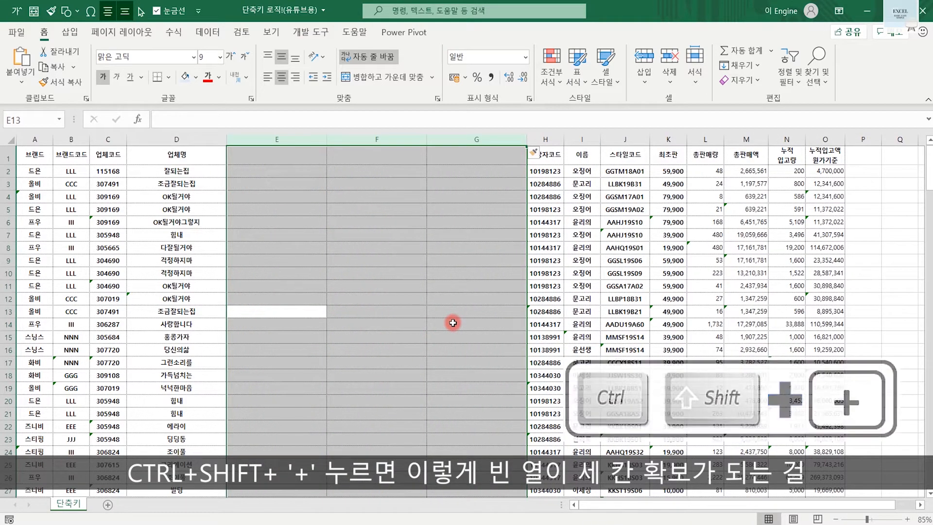
key("ctrl+z")
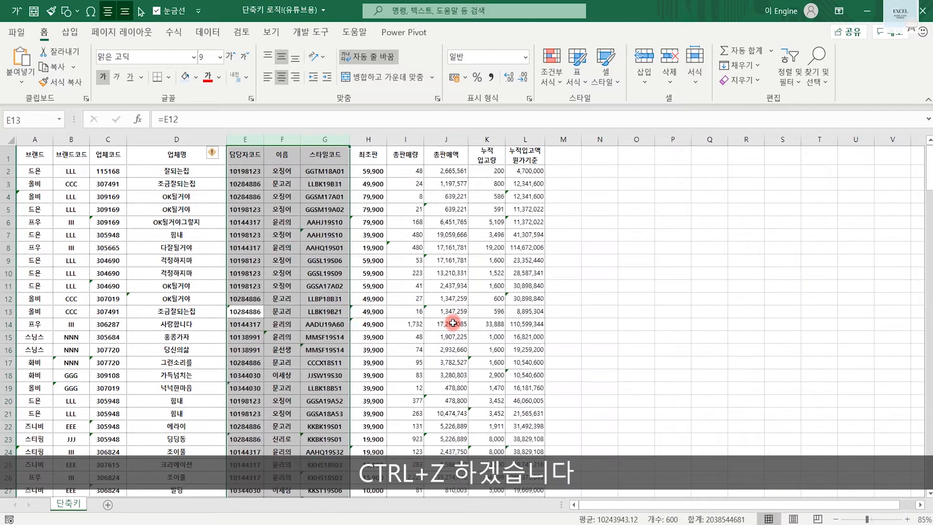
- Insert three blank rows at rows 7 through 9, starting from cell E7, and delete them again
left_click(246, 236)
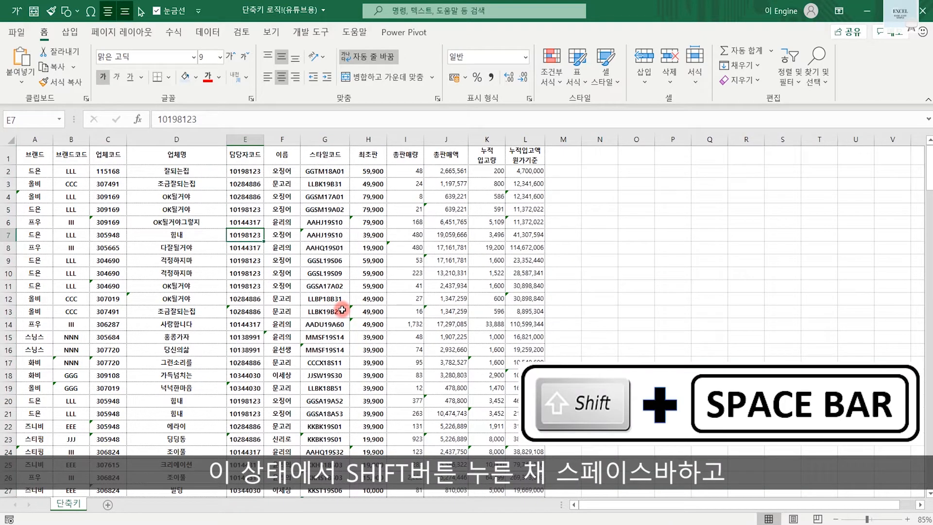
key("shift+space")
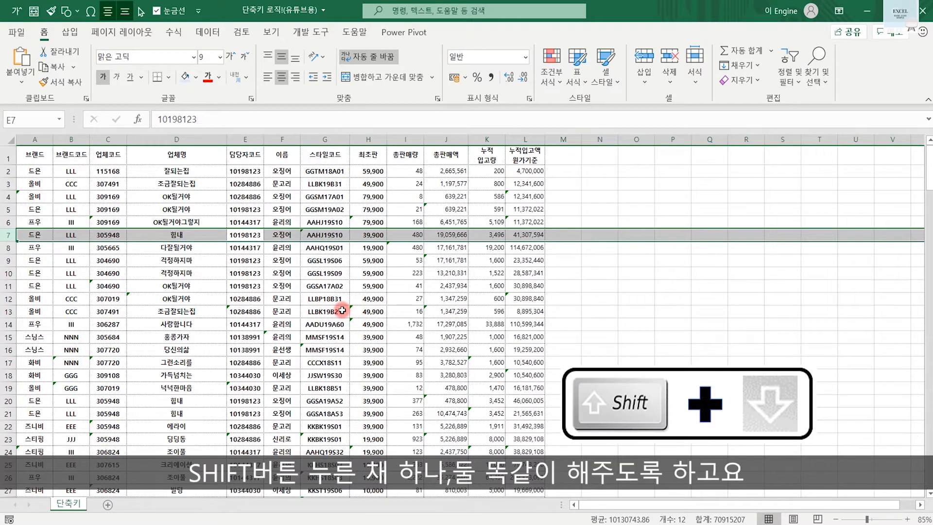
key("shift+Down")
key("shift+Down")
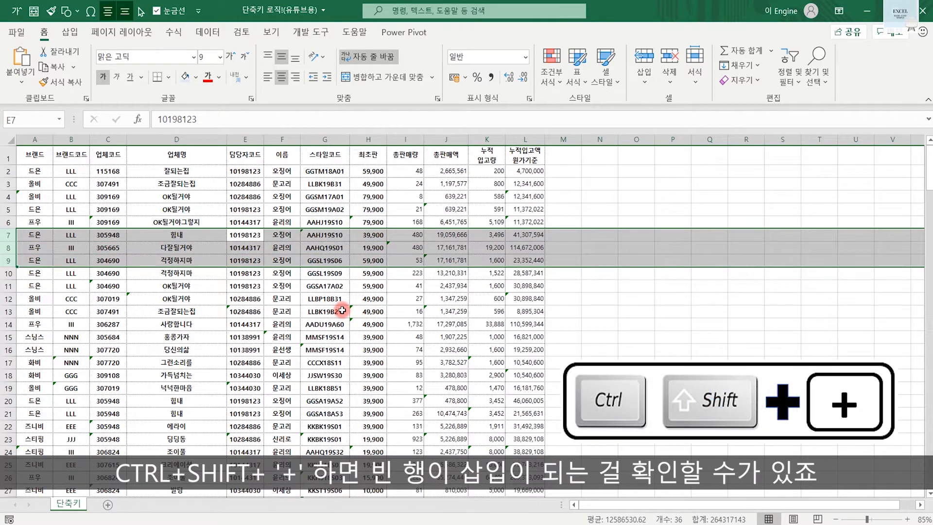
key("ctrl+shift+plus")
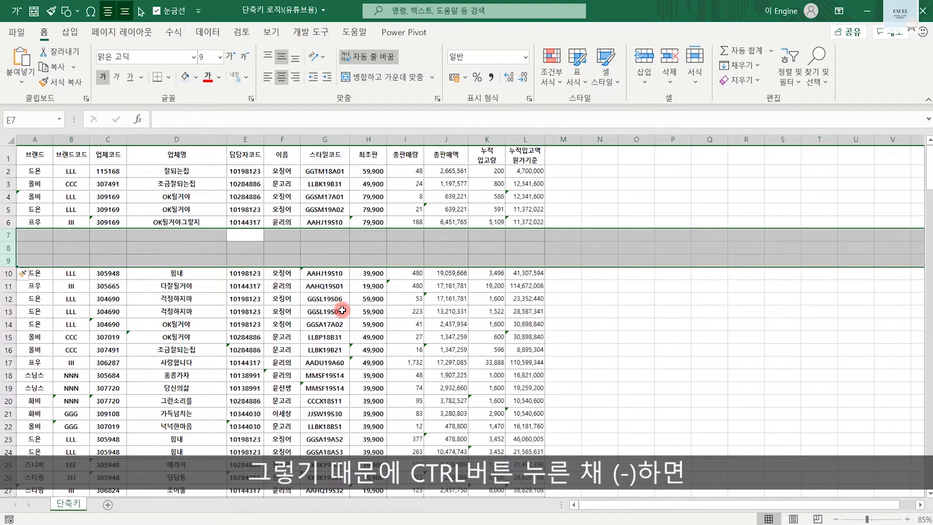
key("ctrl+minus")
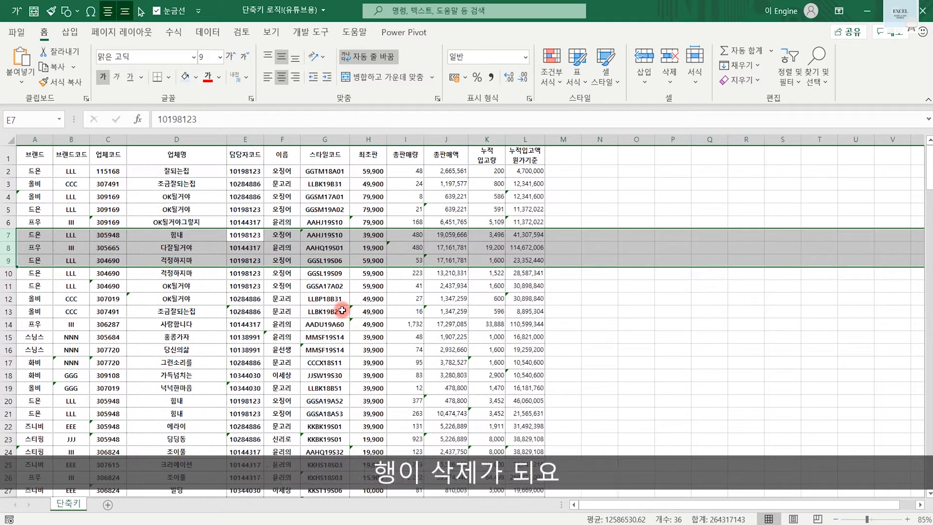
- Delete columns F through H, extending the whole-column selection from cell F4, and undo the deletion
left_click(282, 196)
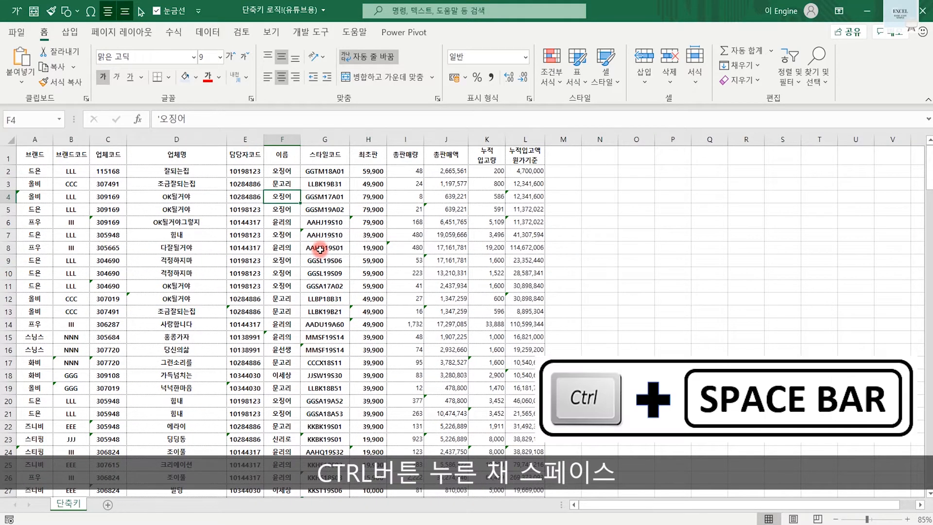
key("ctrl+space")
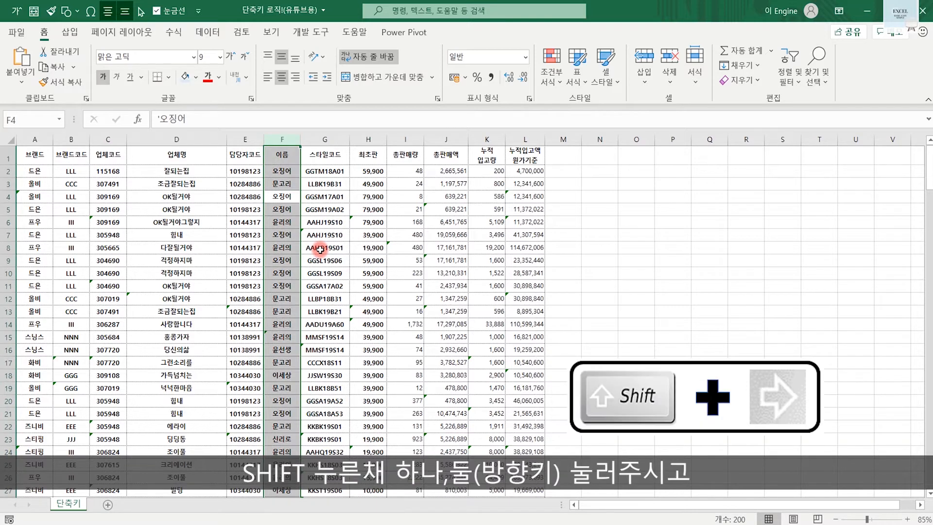
key("shift+Right")
key("shift+Right")
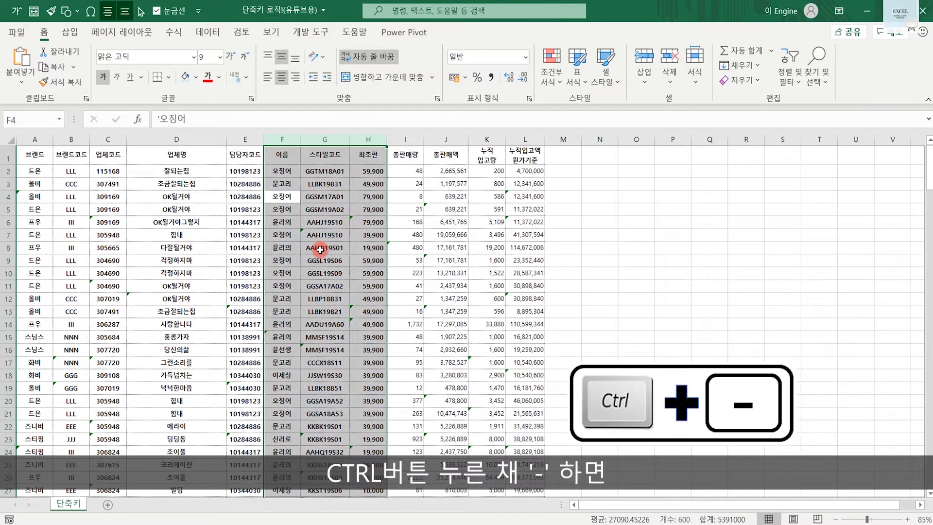
key("ctrl+minus")
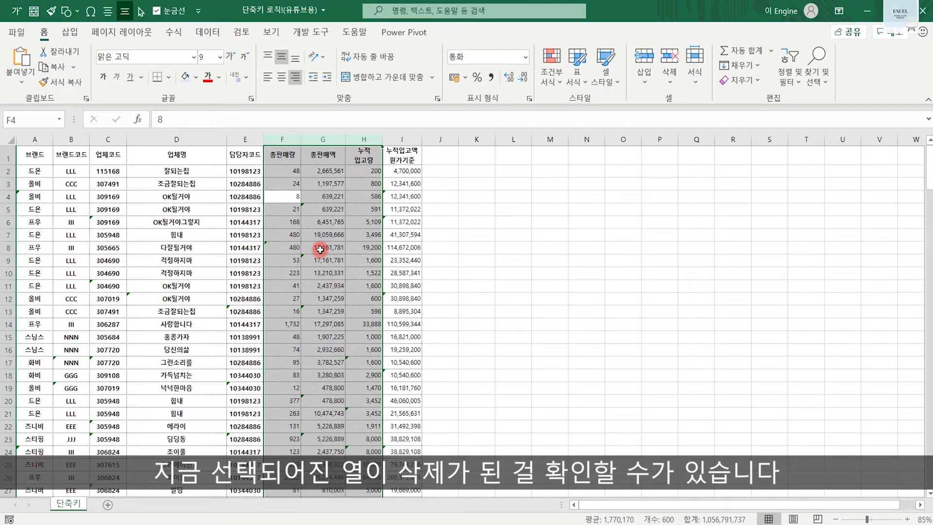
key("ctrl+z")
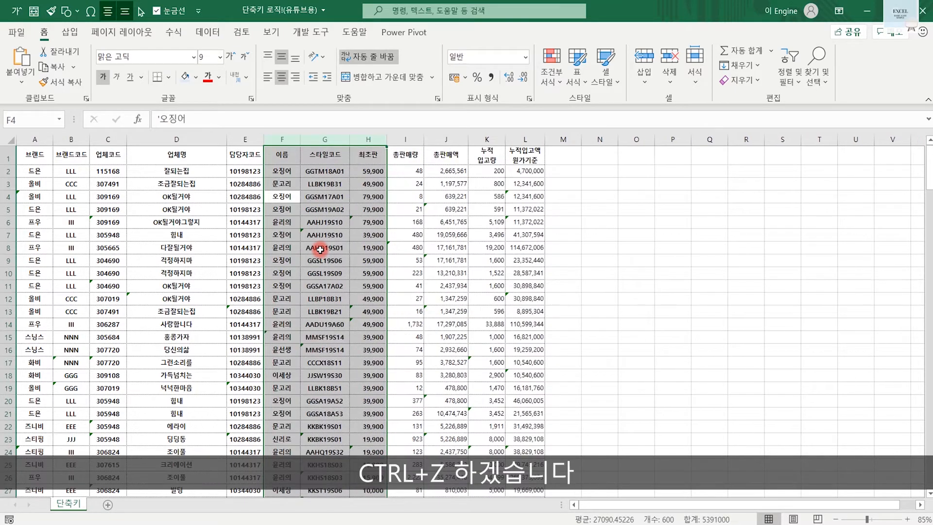
left_click(405, 324)
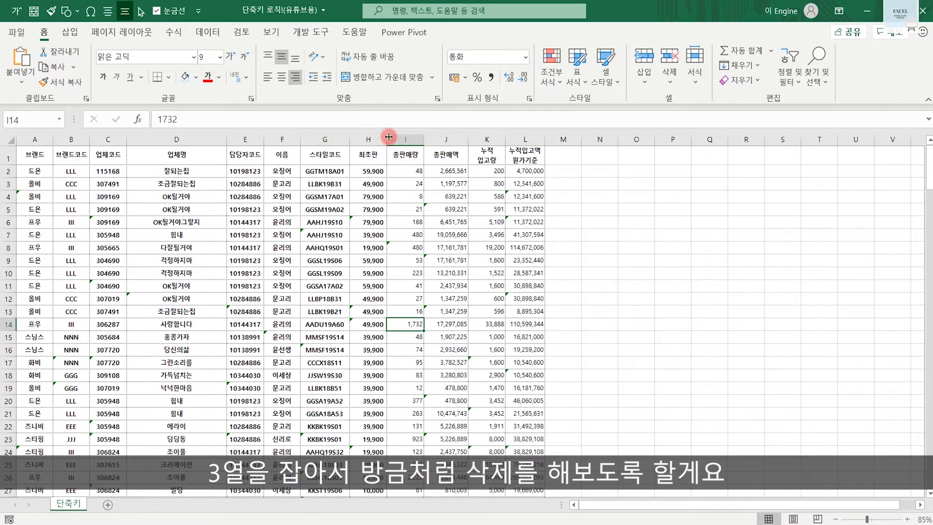
- Select columns F through H by their headers, delete them and undo the deletion
right_click(281, 139)
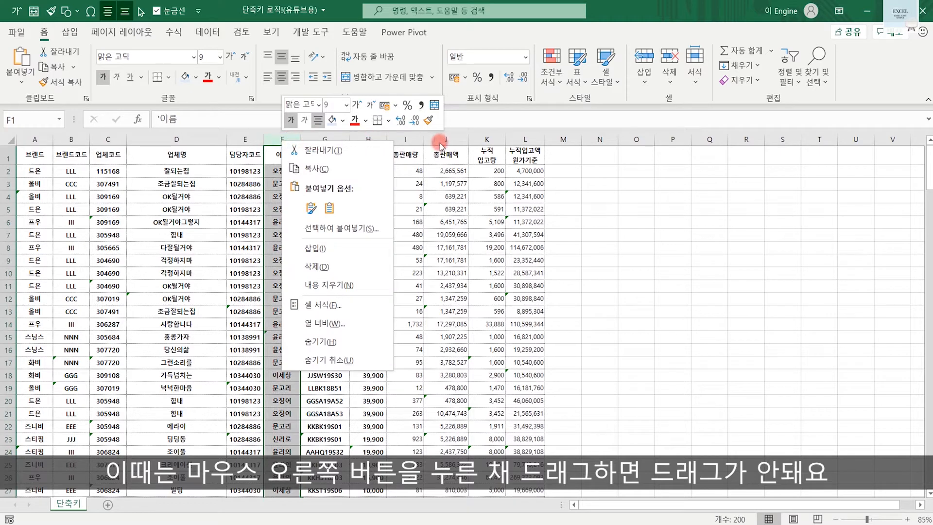
key("Escape")
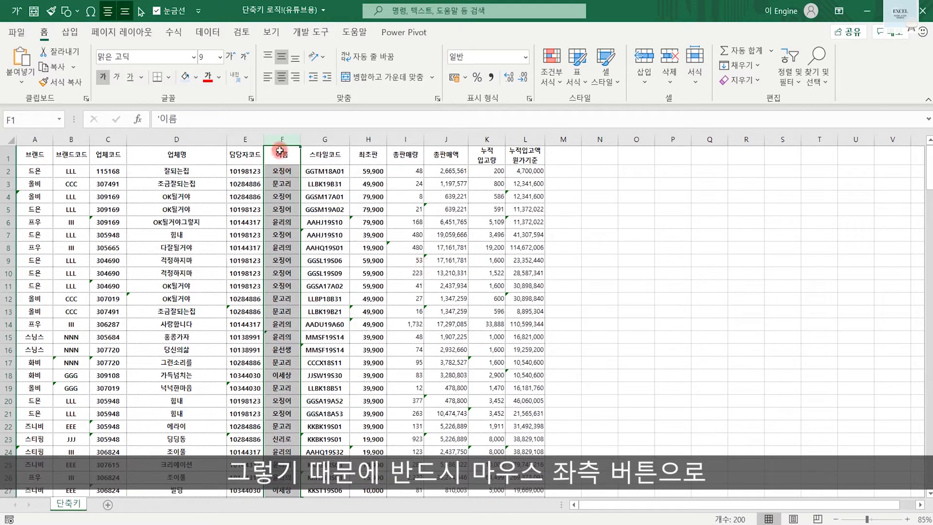
left_click_drag(279, 141, 368, 144)
right_click(368, 174)
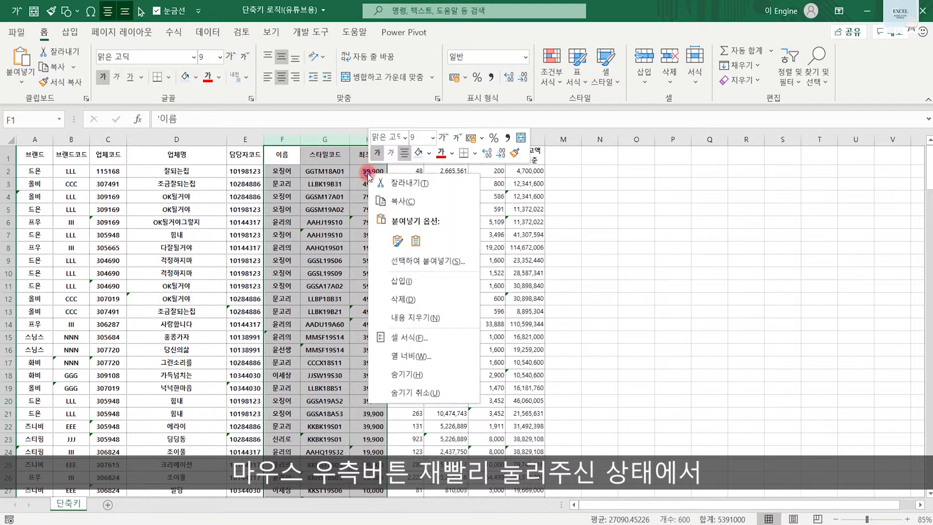
key("d")
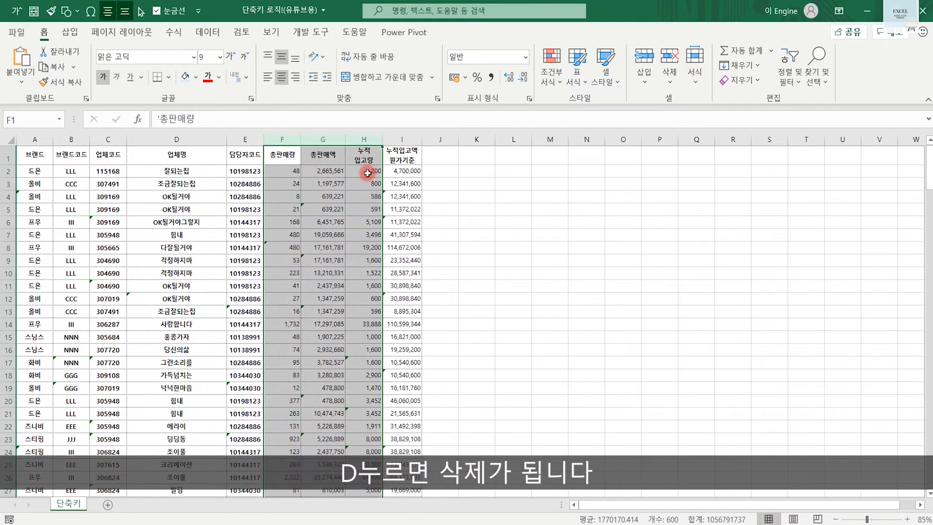
key("ctrl+z")
left_click(339, 223)
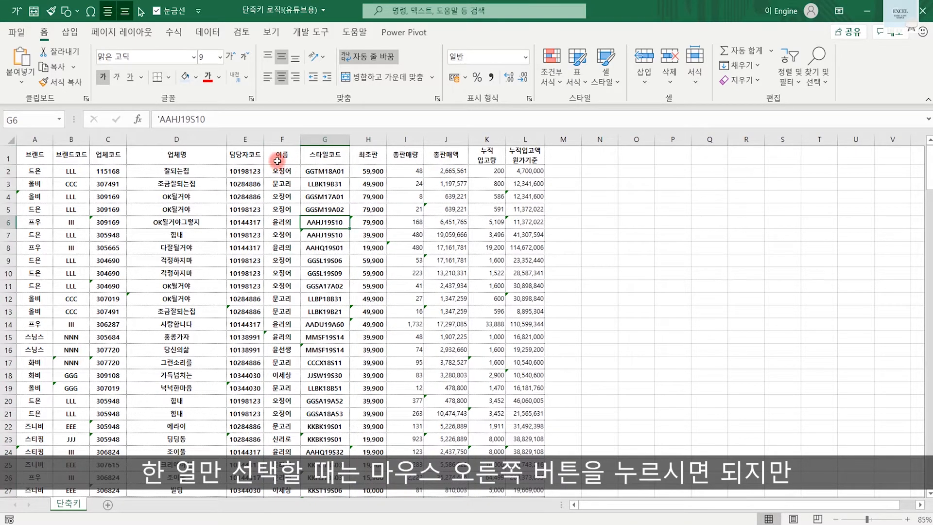
- Select the whole columns F through J, and reduce the selection to columns F through I
right_click(285, 136)
left_click(286, 134)
left_click_drag(285, 134, 430, 142)
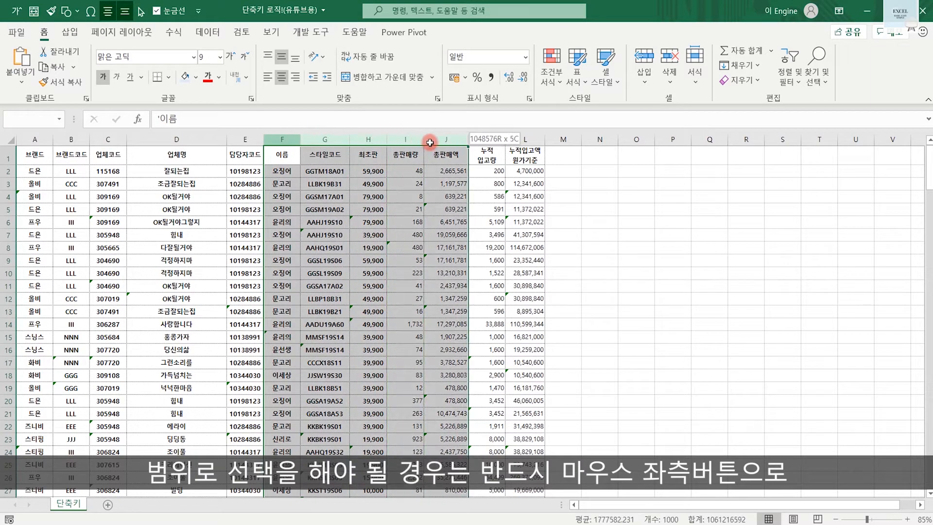
left_click(282, 141)
left_click_drag(297, 142, 405, 141)
right_click(342, 212)
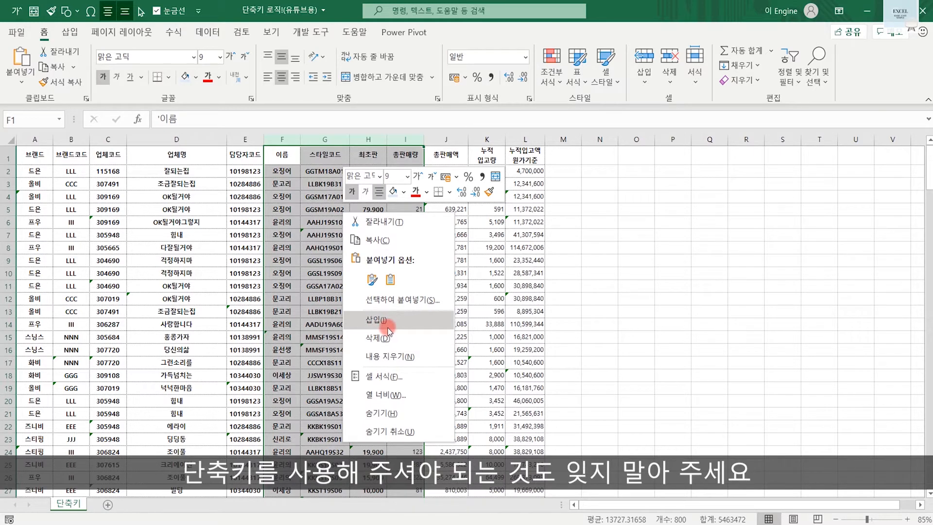
key("Escape")
- Delete the whole rows 4 through 10 and undo the deletion
left_click(8, 197)
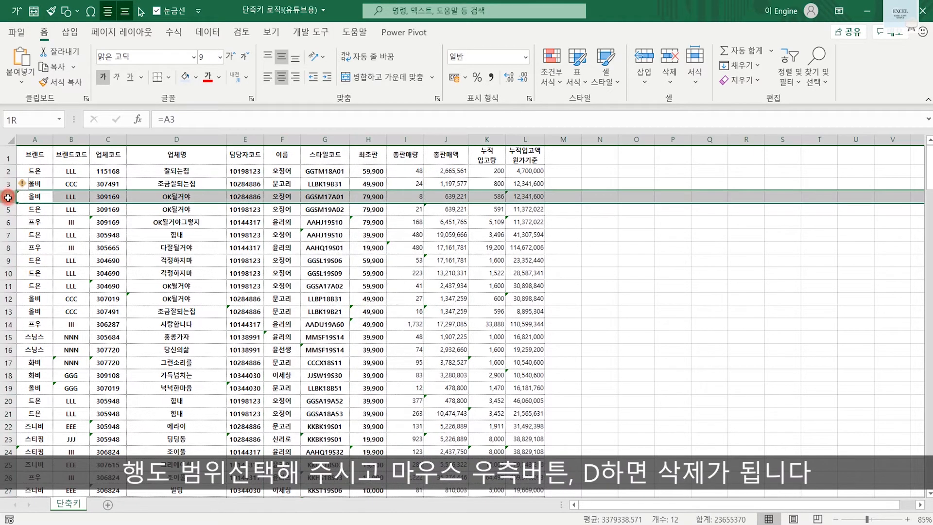
left_click_drag(8, 196, 8, 273)
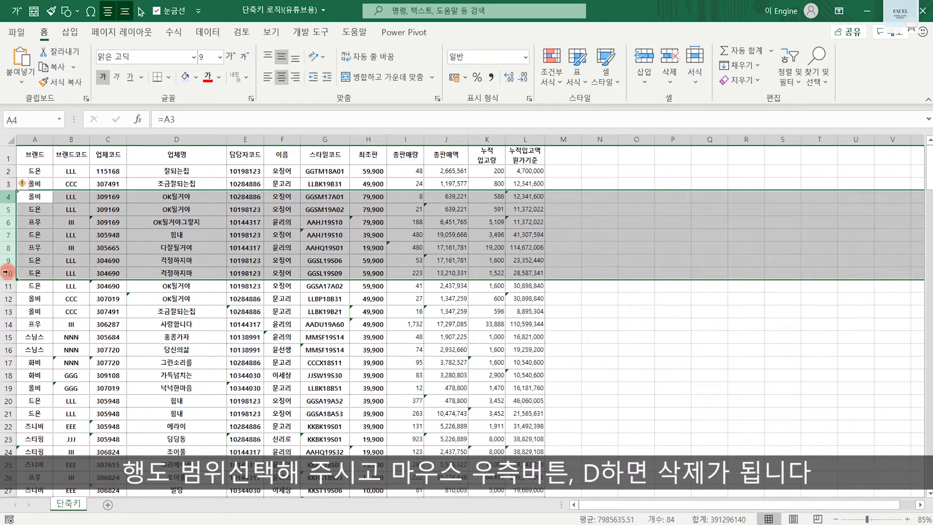
right_click(43, 242)
key("d")
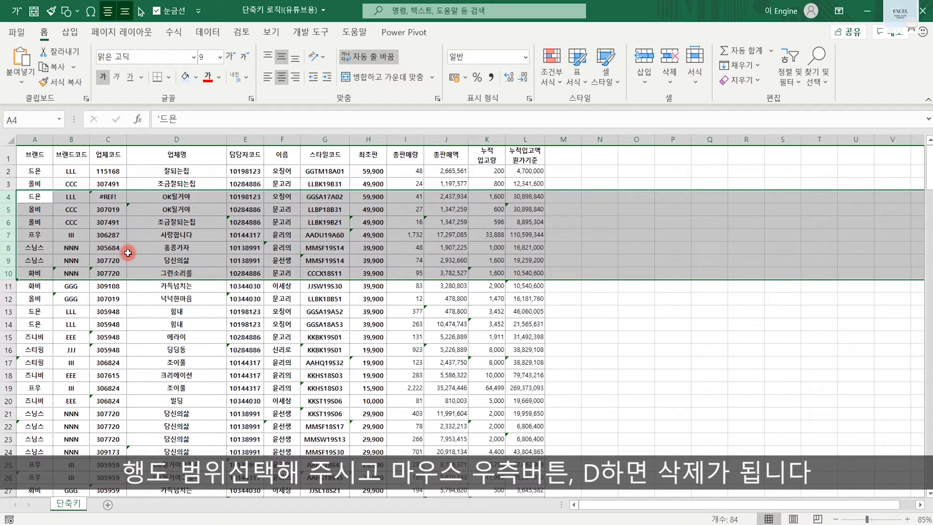
key("ctrl+z")
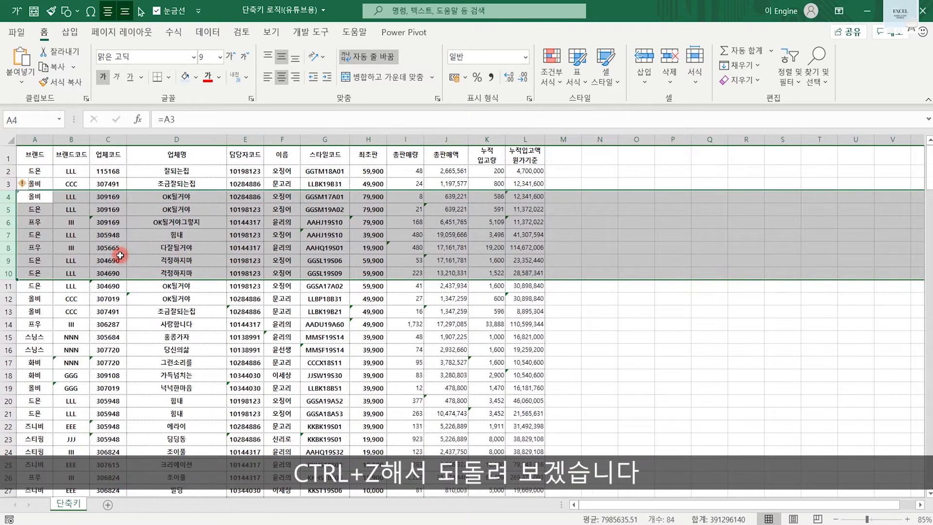
left_click(405, 235)
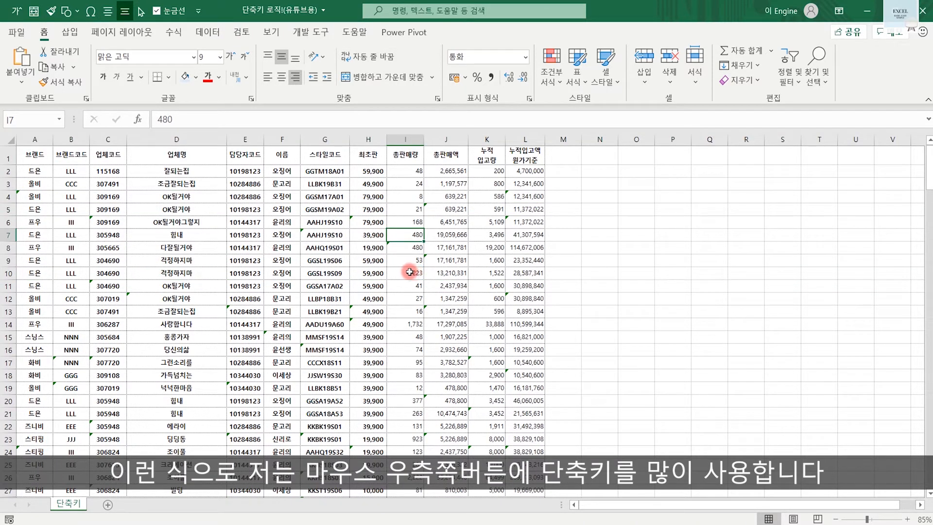
- Insert four blank columns at columns G through J and undo the insertion
left_click_drag(324, 140, 405, 139)
right_click(404, 315)
key("i")
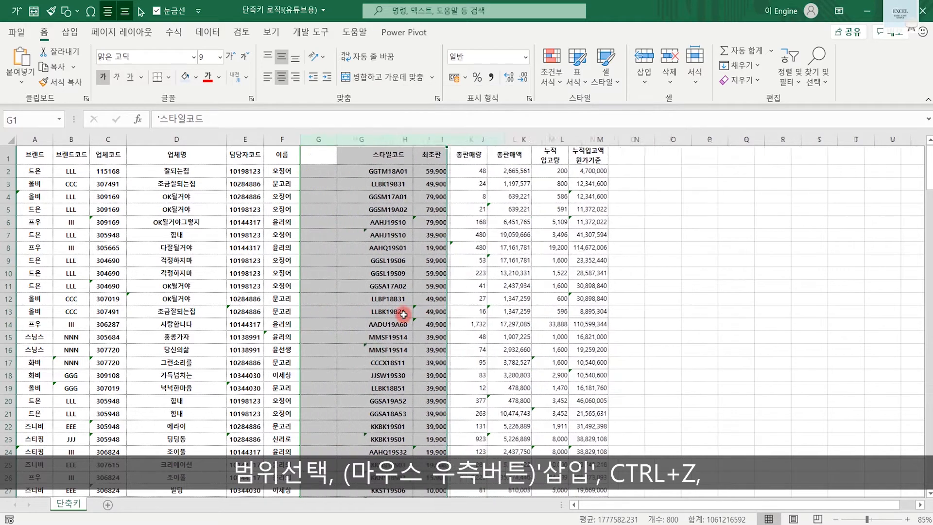
key("ctrl+z")
- Delete the selected columns G through J and undo it, repeating the deletion and undo once more
right_click(403, 315)
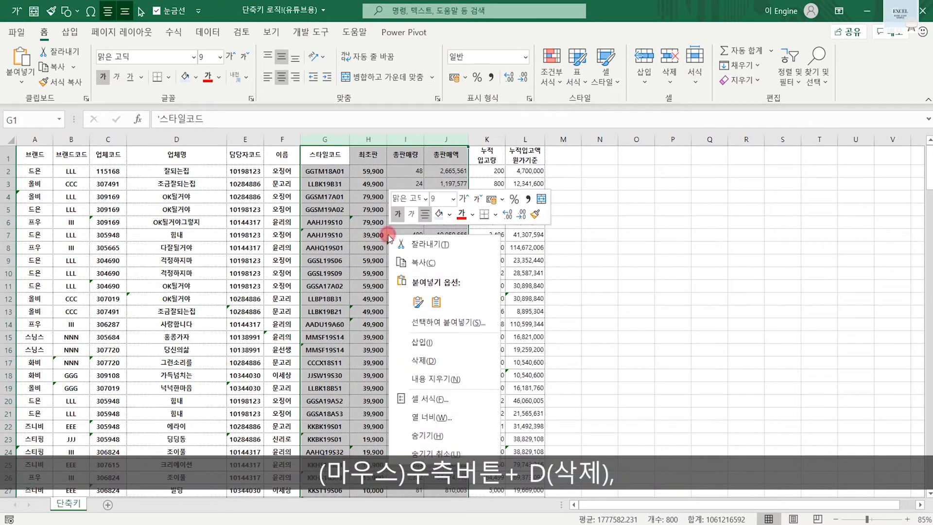
key("d")
key("ctrl+z")
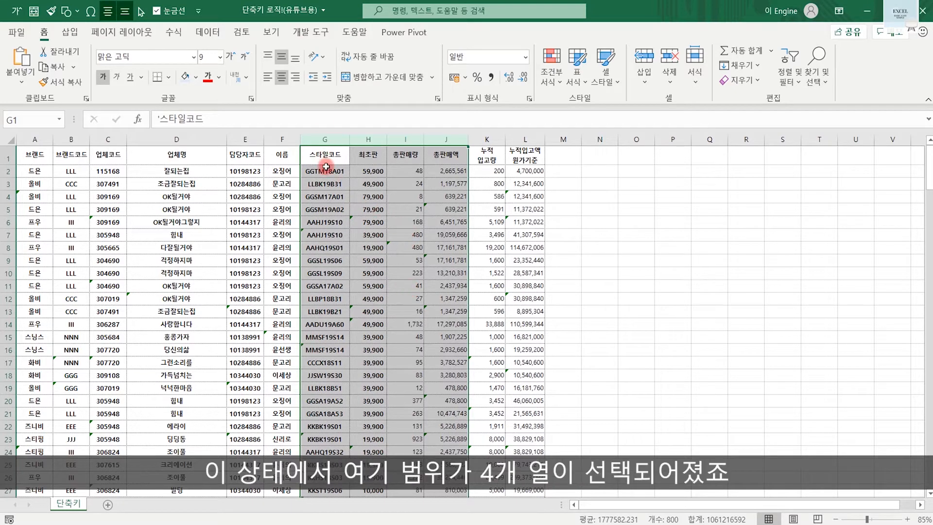
right_click(399, 236)
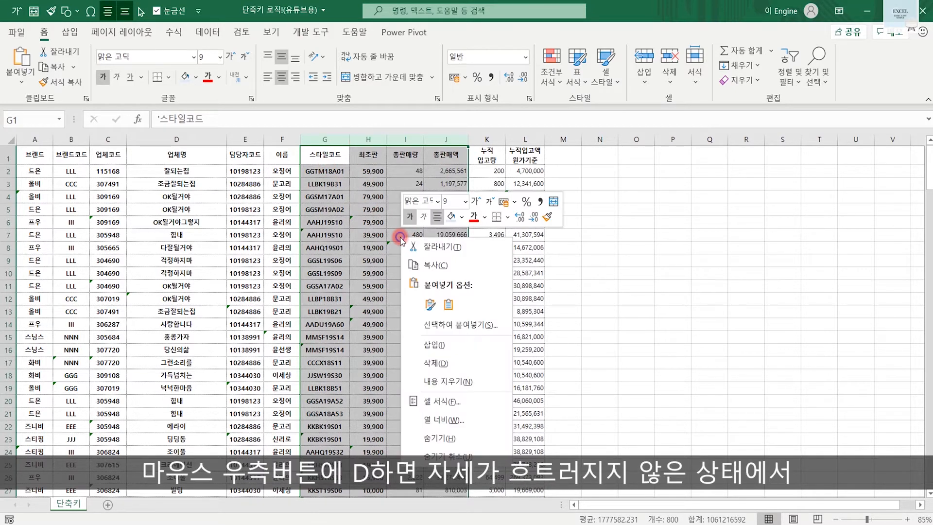
key("d")
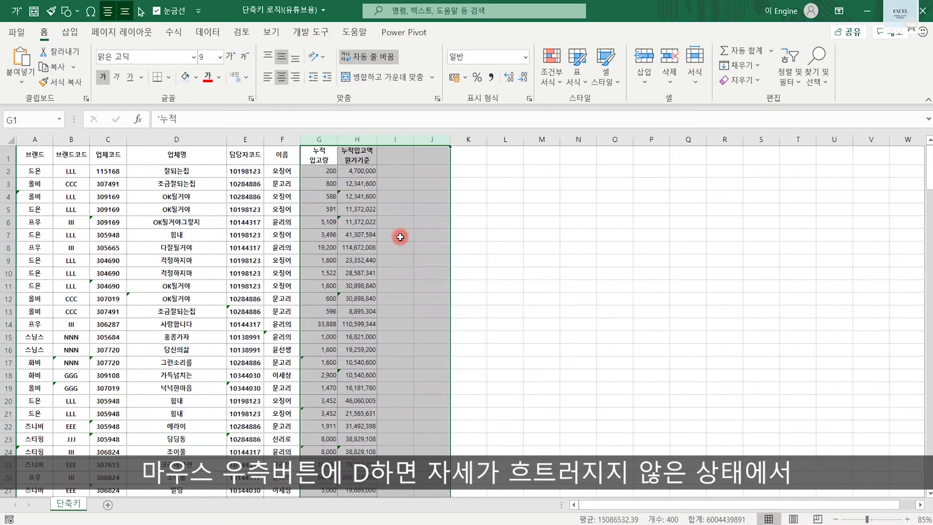
key("ctrl+z")
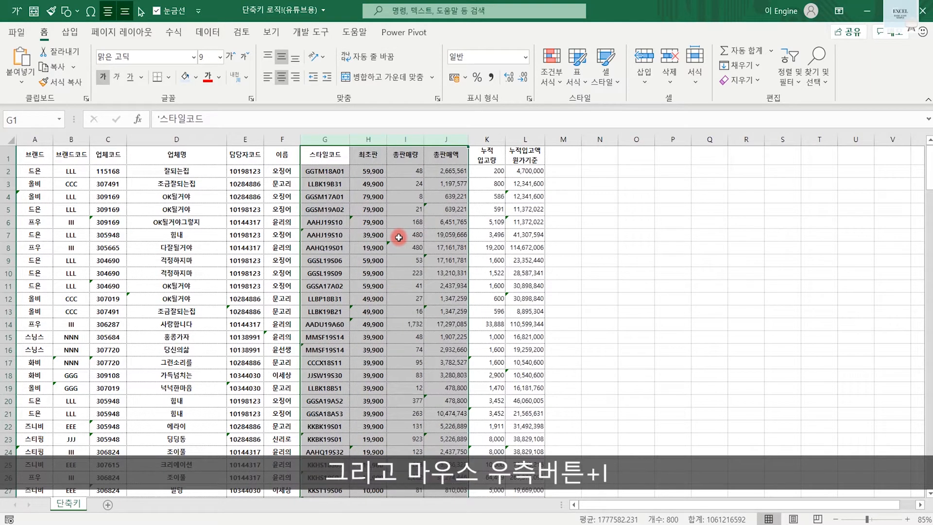
- Insert four blank columns before the style code column and undo the insertion
right_click(400, 237)
key("i")
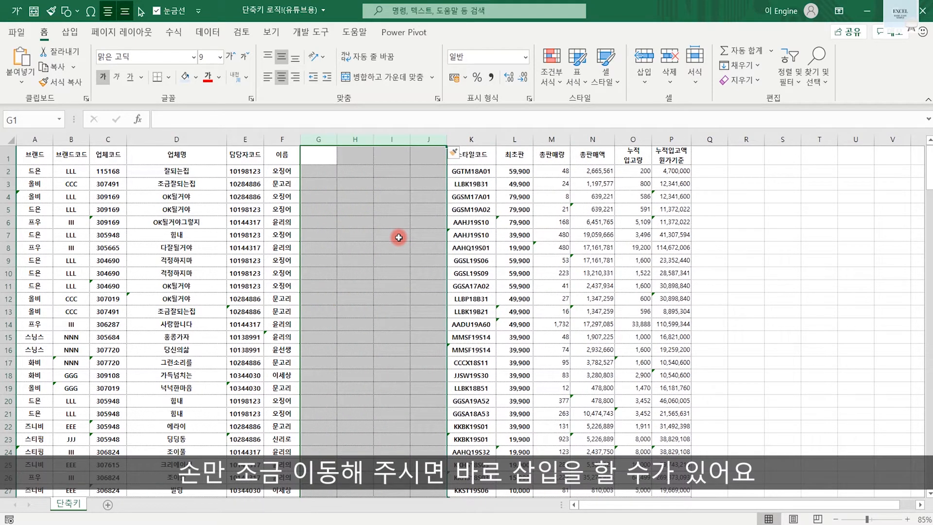
key("ctrl+z")
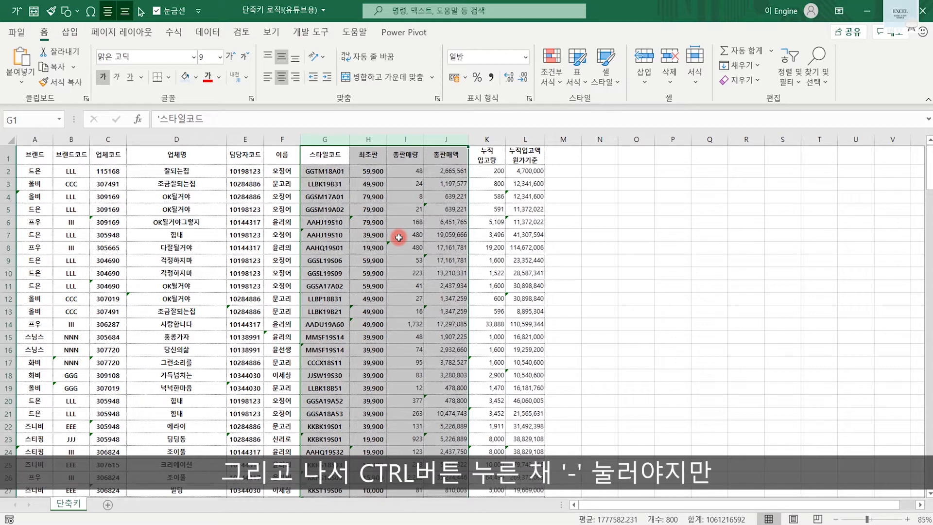
- Delete the four selected columns G through J twice, undoing each deletion
key("ctrl+minus")
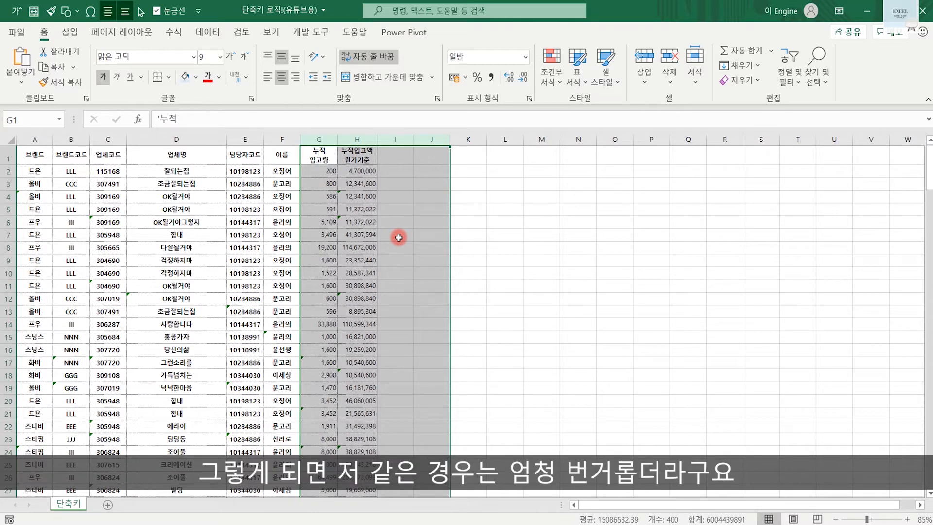
key("ctrl+z")
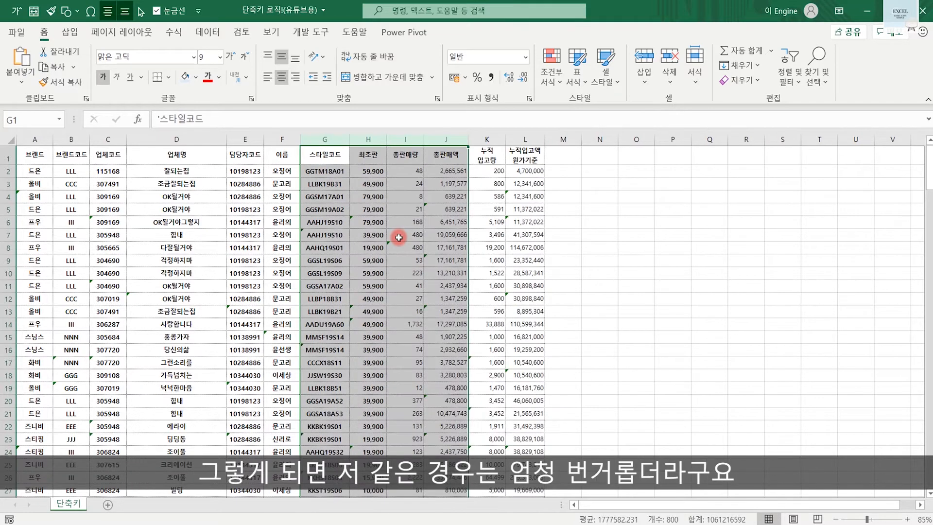
right_click(372, 237)
key("d")
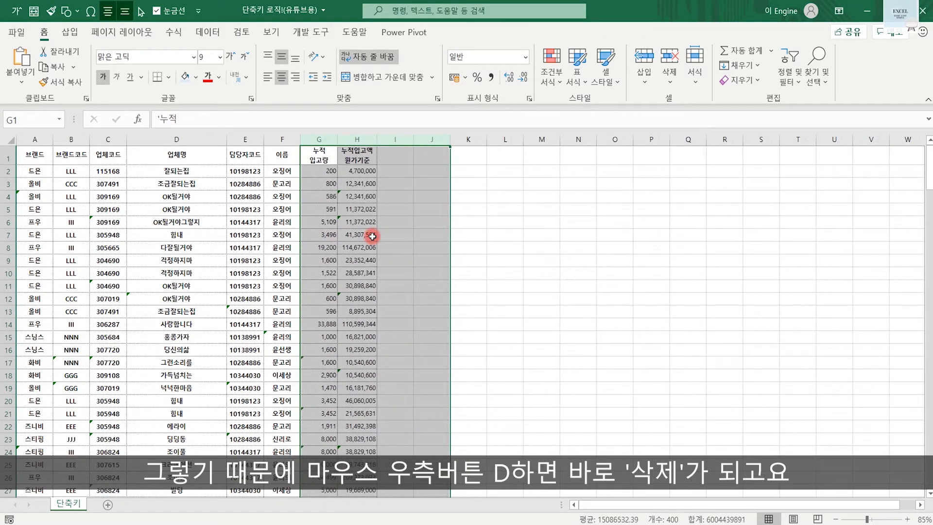
key("ctrl+z")
- Insert four blank columns at the G through J selection, undo the insertion and select cell H7
right_click(370, 244)
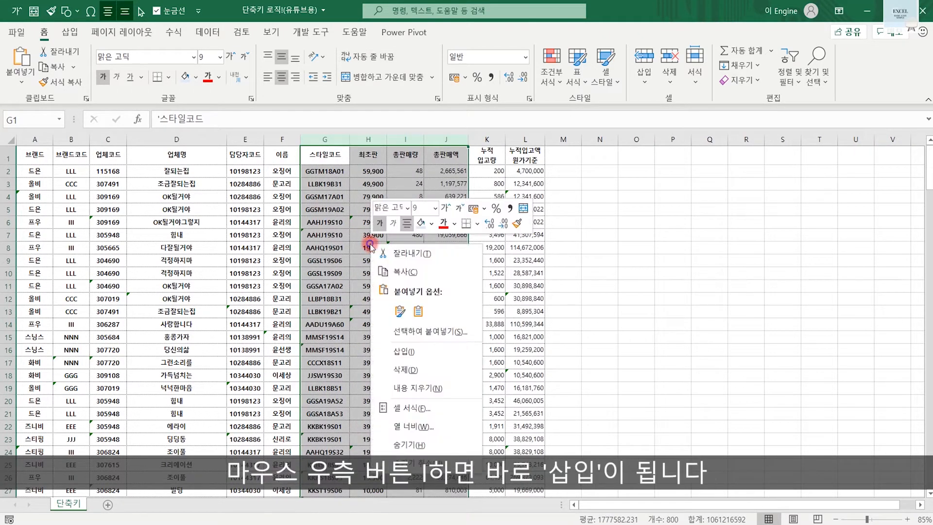
key("i")
key("ctrl+z")
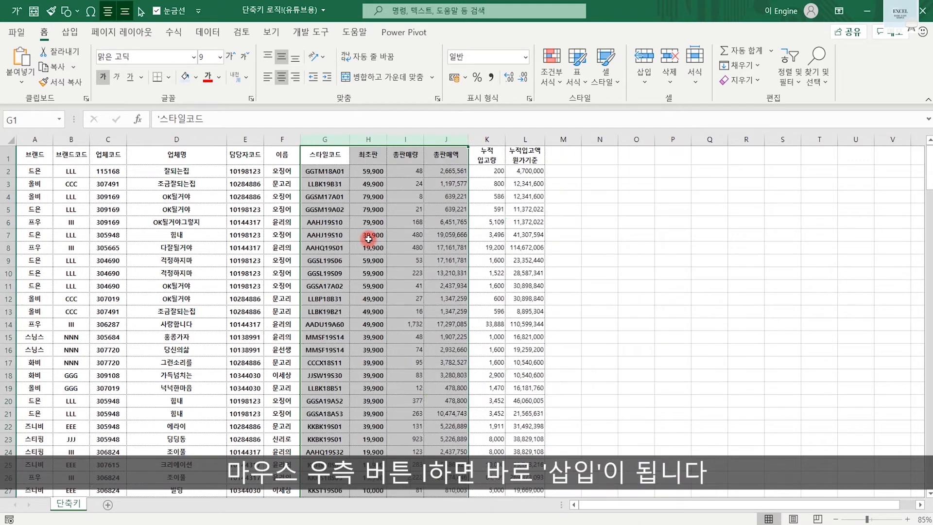
left_click(368, 237)
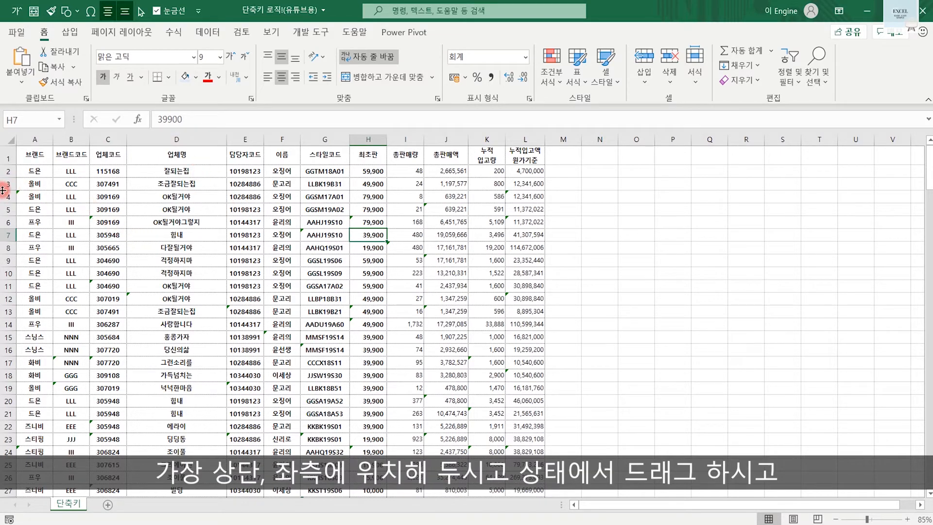
- Set the width of columns D through K to 20
left_click_drag(177, 140, 488, 140)
right_click(398, 186)
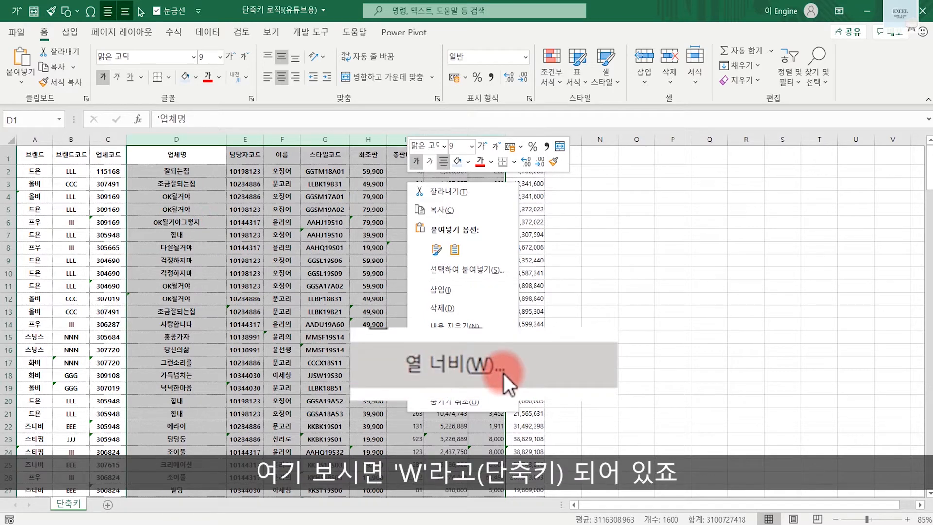
key("w")
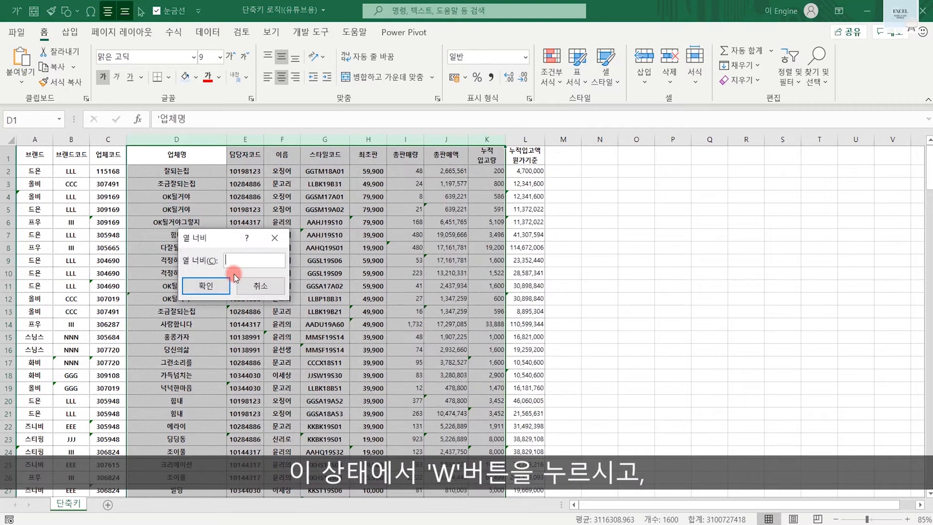
key("Return")
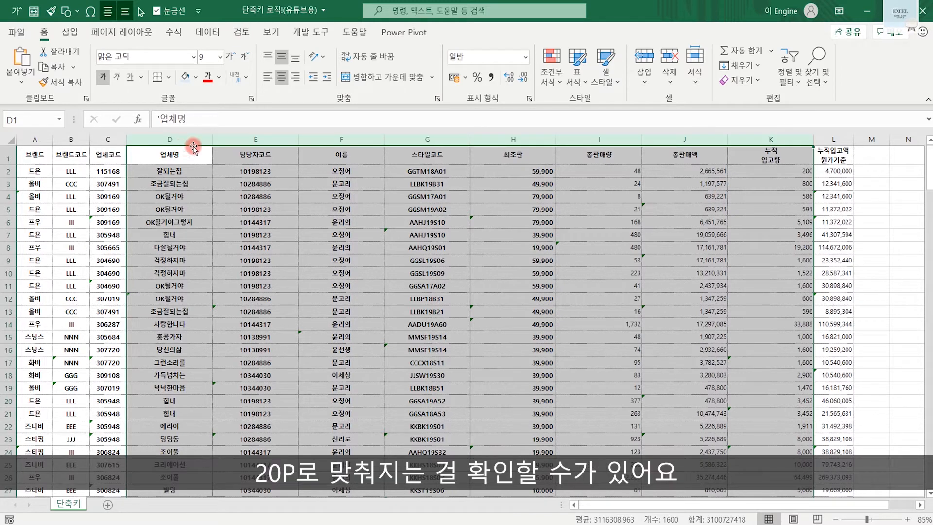
- Undo the width change of columns D through K and select cell G10
key("ctrl+z")
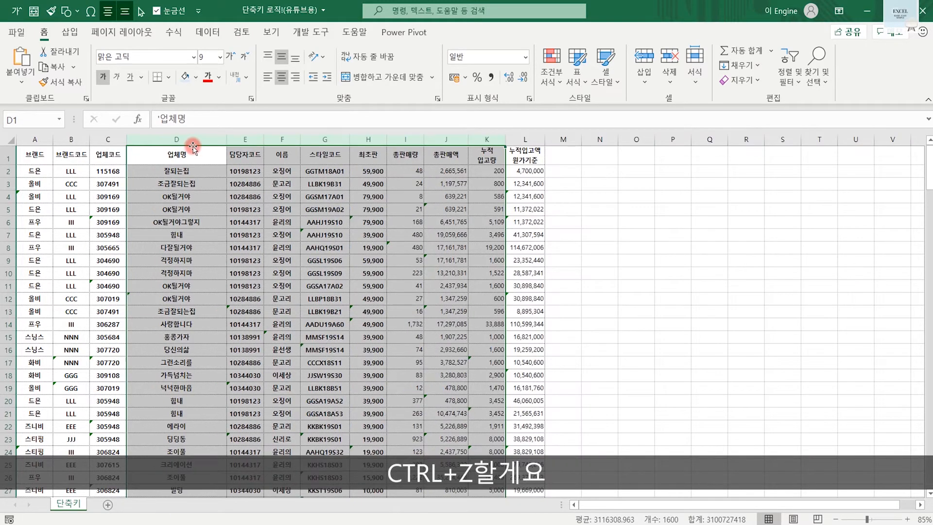
left_click(334, 273)
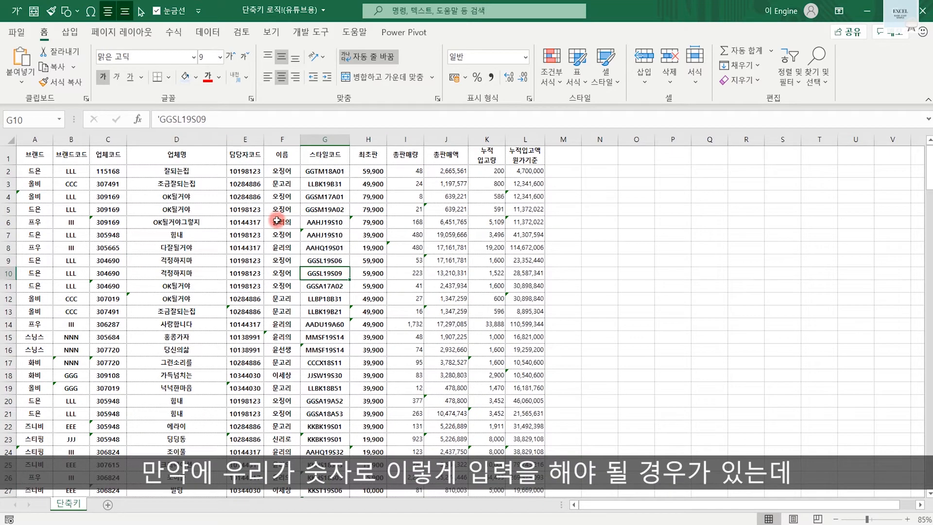
- Select columns D through J and open their column width setting twice, cancelling it each time
left_click_drag(204, 139, 440, 146)
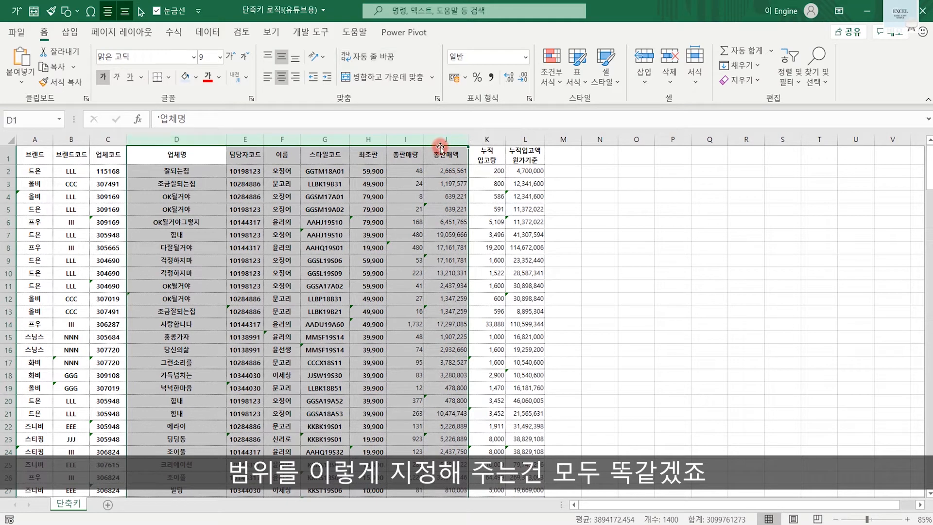
right_click(309, 250)
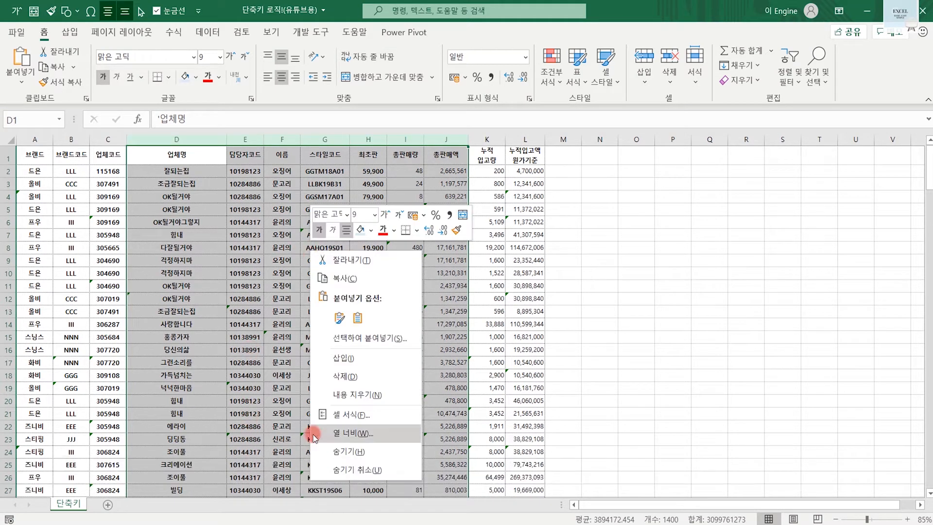
left_click(381, 433)
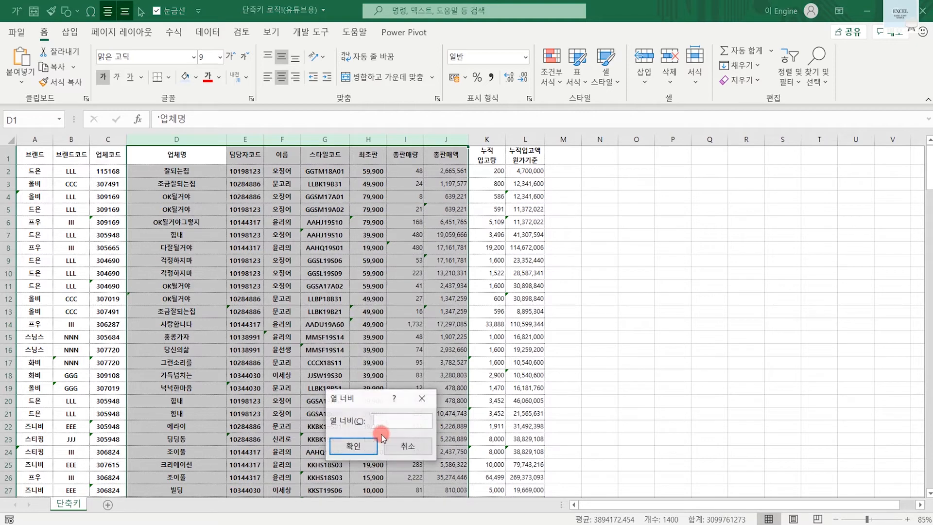
left_click(404, 446)
right_click(285, 324)
key("w")
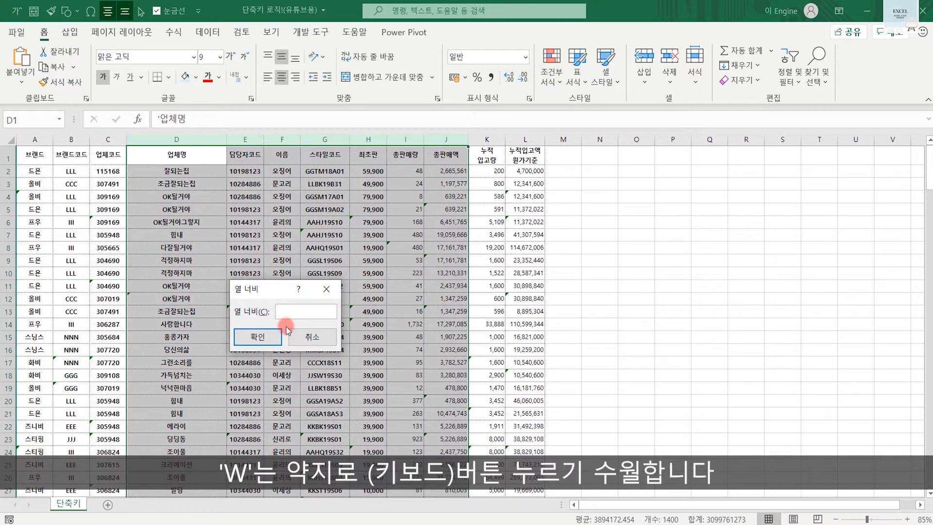
left_click(311, 342)
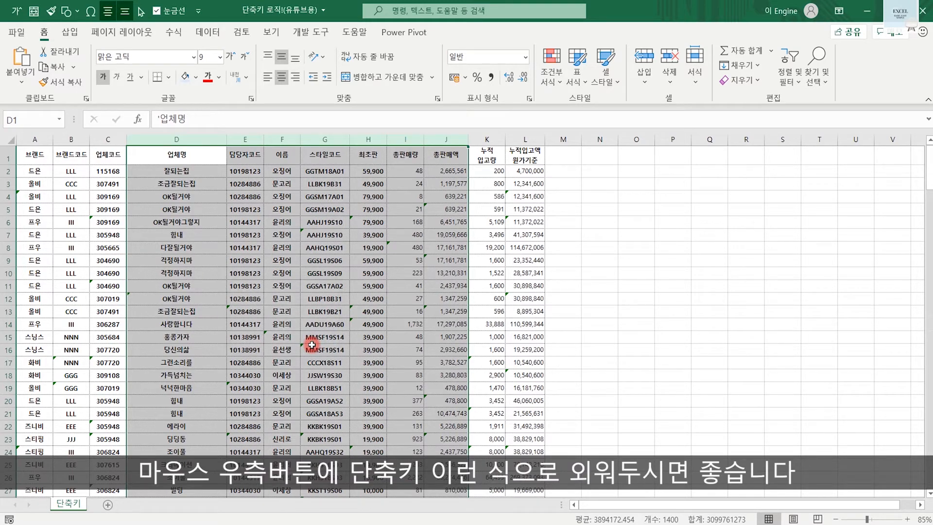
left_click(318, 325)
- Set the height of rows 3 through 10 to 20 and undo the change
left_click_drag(9, 184, 10, 251)
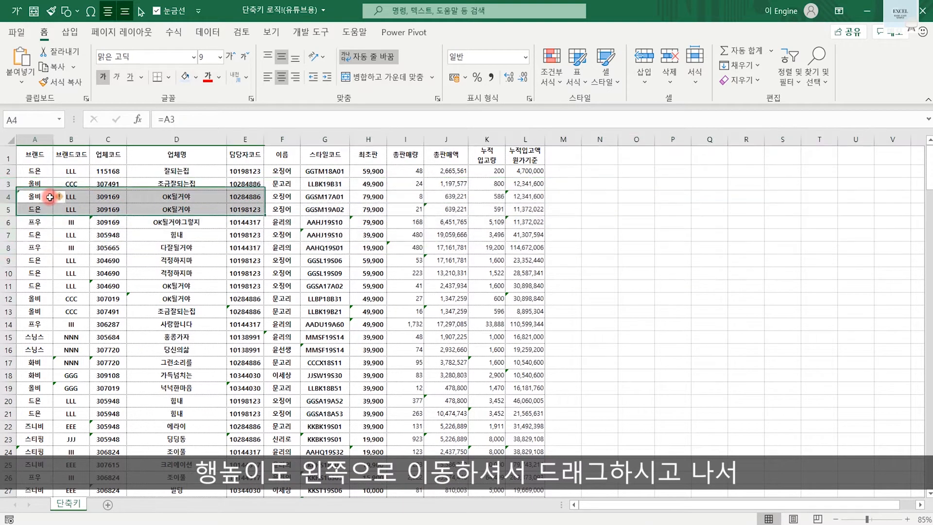
left_click(45, 200)
left_click_drag(7, 185, 8, 273)
right_click(84, 238)
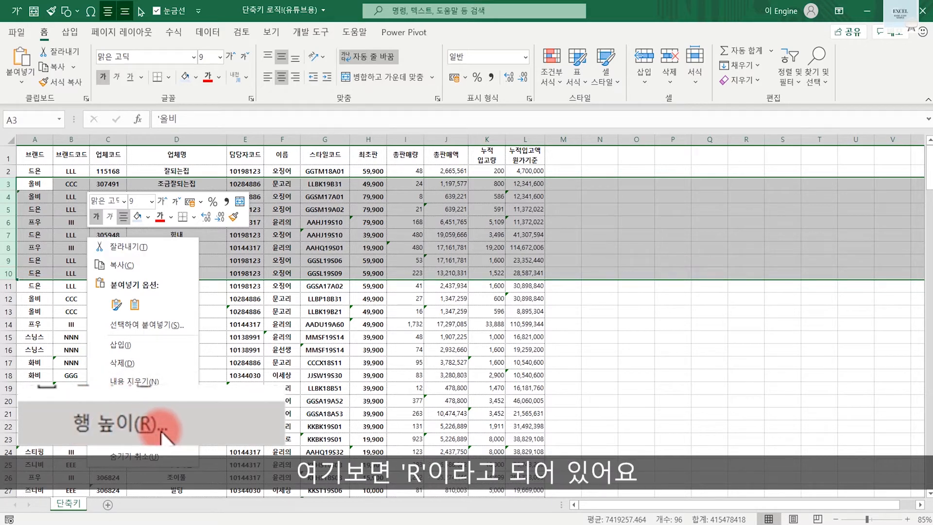
key("r")
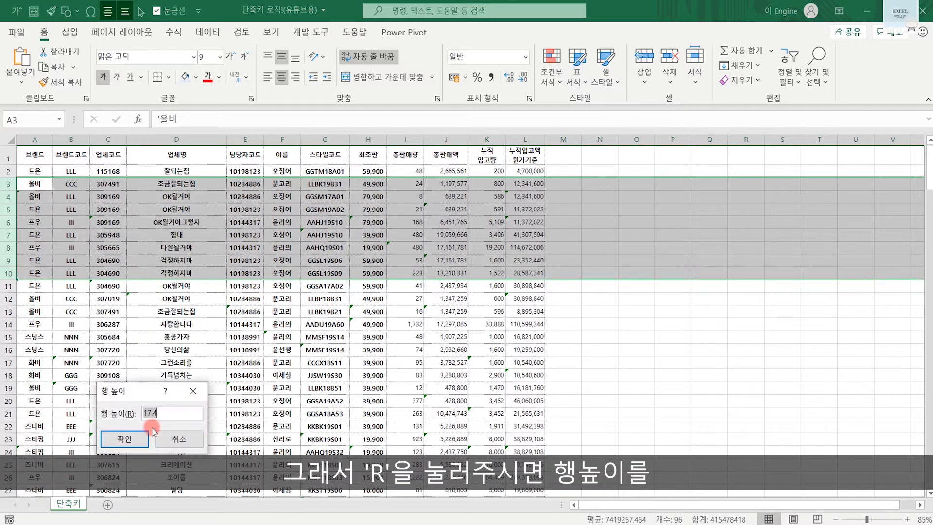
left_click_drag(130, 392, 281, 257)
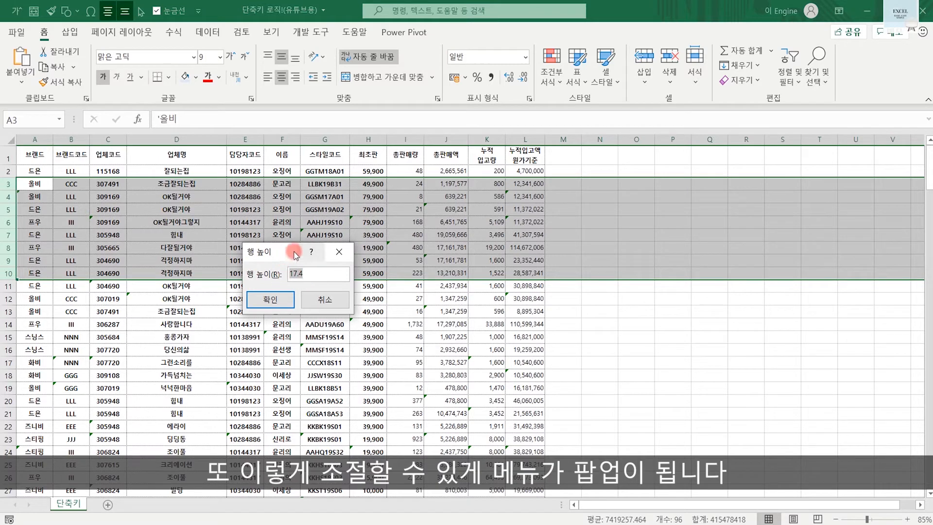
type("20")
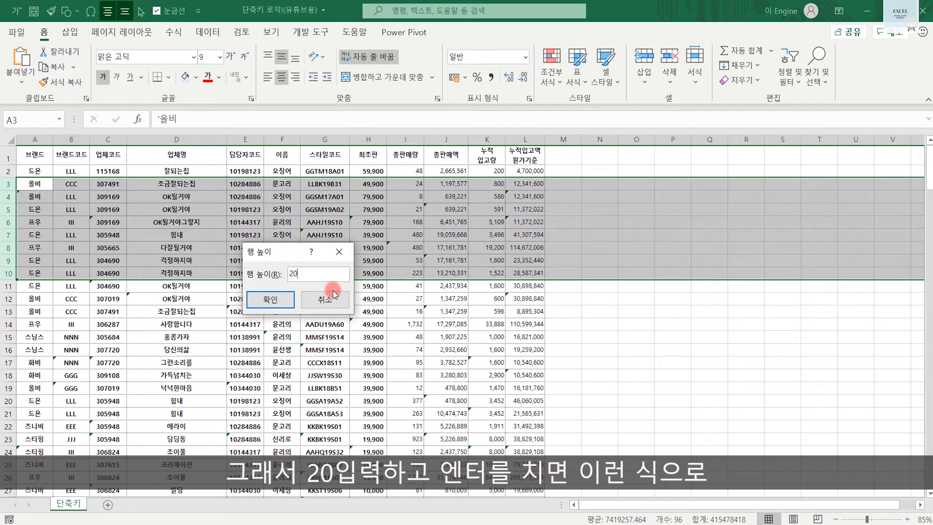
key("Return")
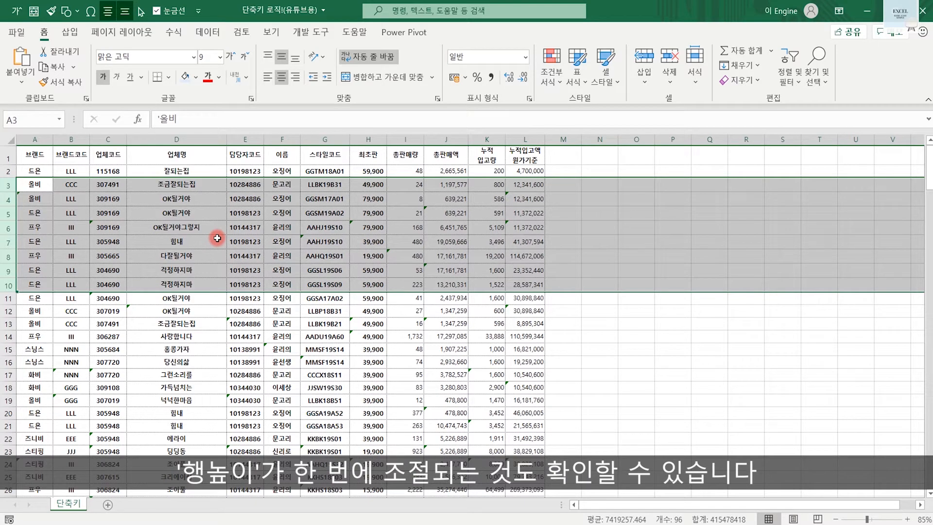
key("ctrl+z")
key("ctrl+z")
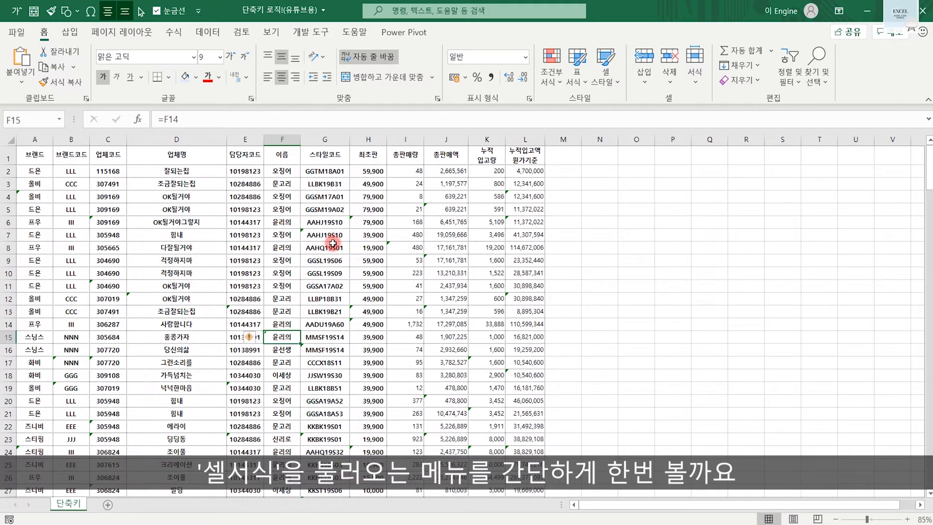
- Open the Format Cells dialog for cells G8, F12 and G9 in turn, dismissing it each time without changes
right_click(333, 244)
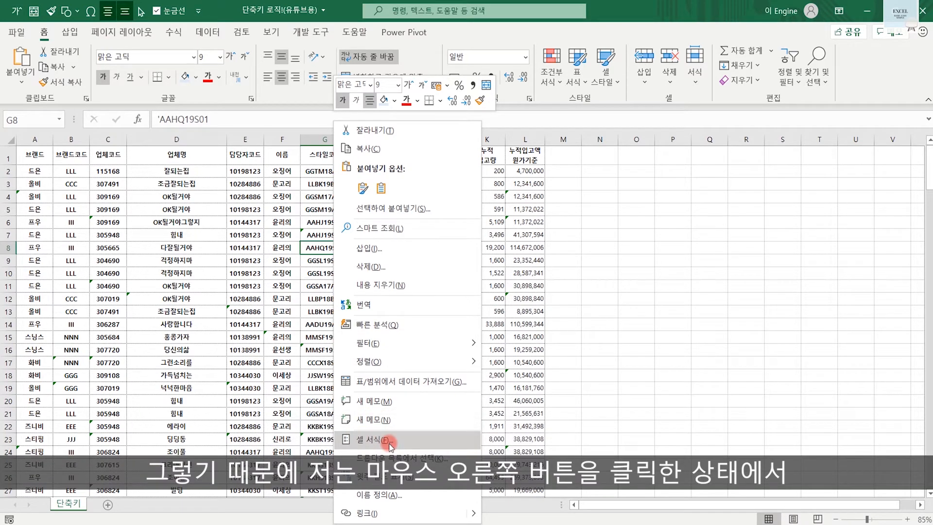
key("f")
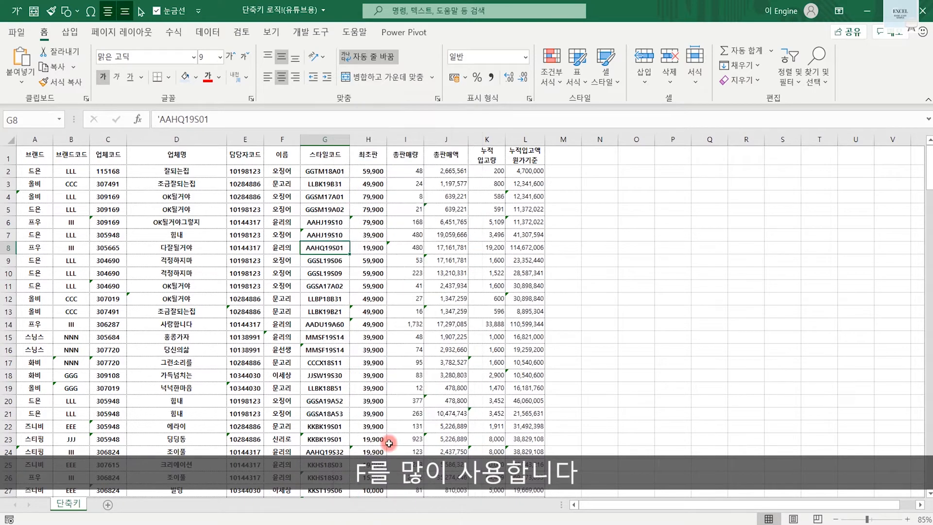
left_click(529, 505)
left_click(280, 298)
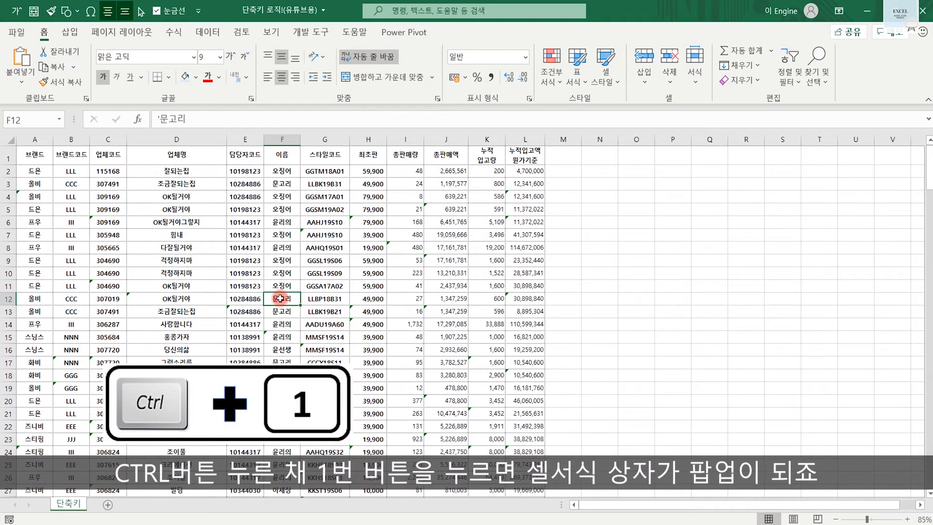
key("ctrl+1")
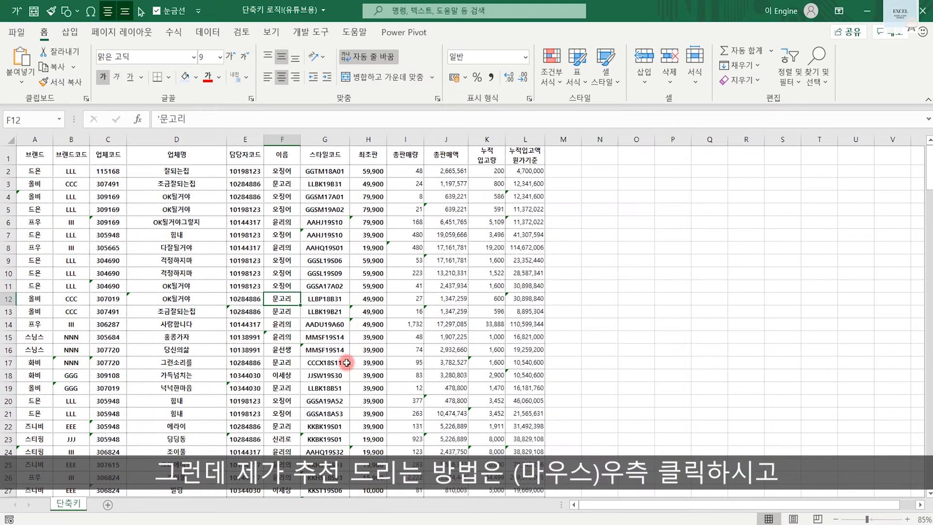
right_click(335, 256)
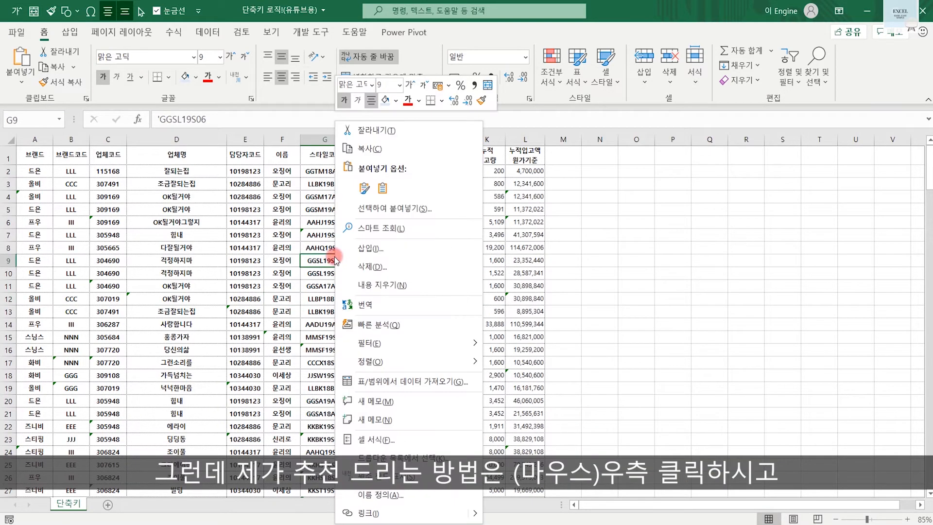
key("f")
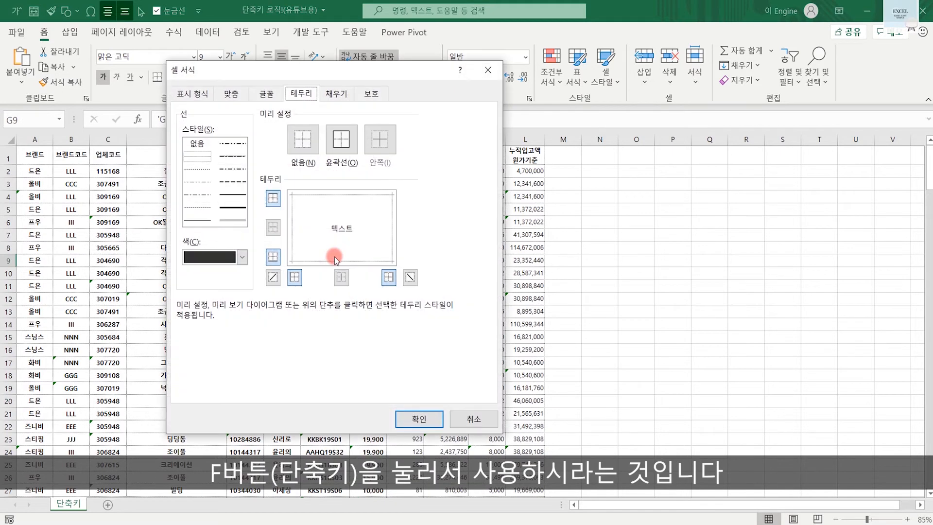
left_click(474, 419)
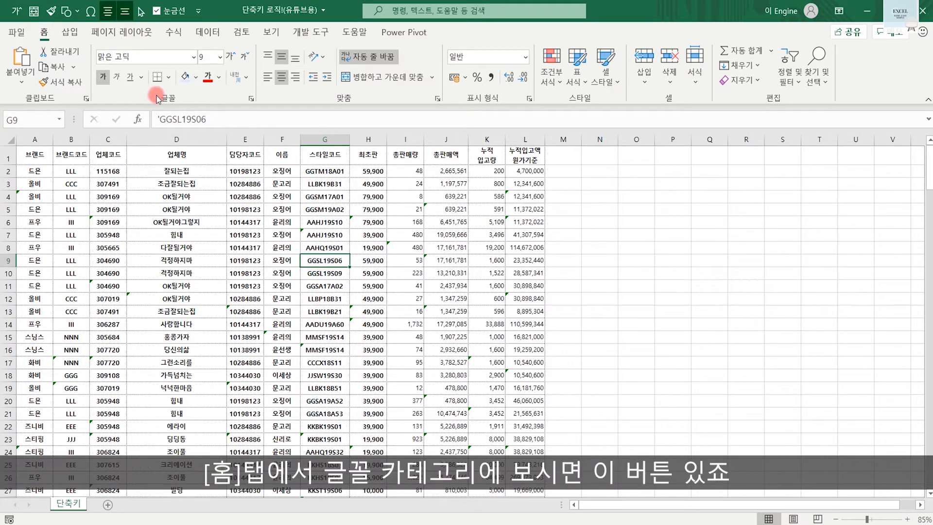
- View the font, alignment and number format settings of cell G9 one after another, cancelling each
left_click(252, 100)
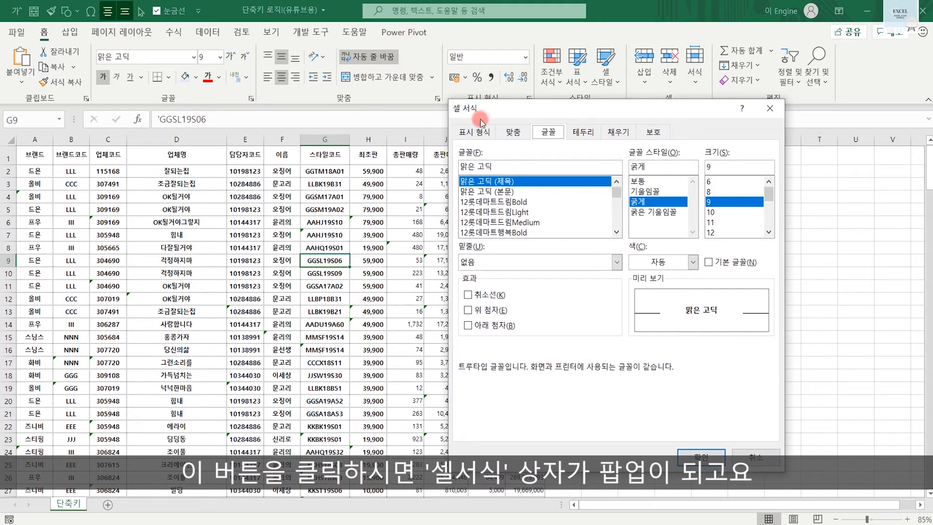
left_click(755, 450)
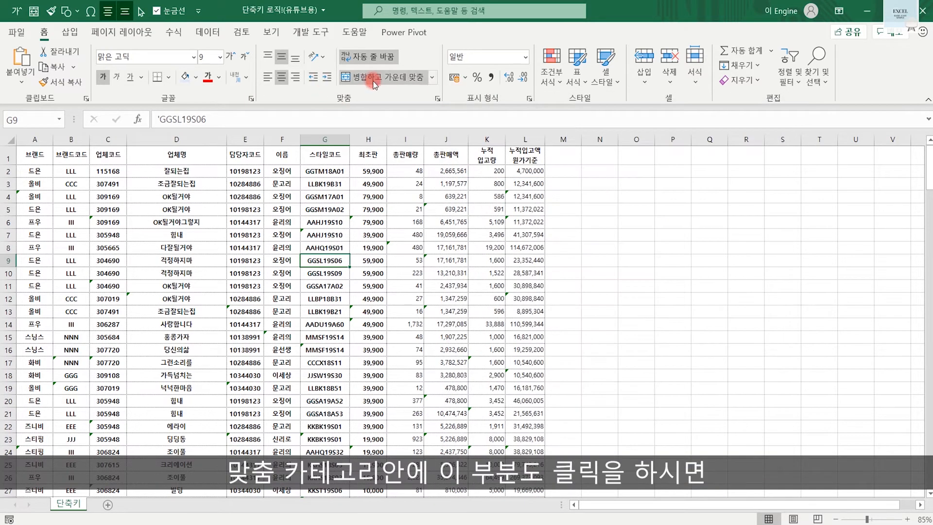
left_click(437, 99)
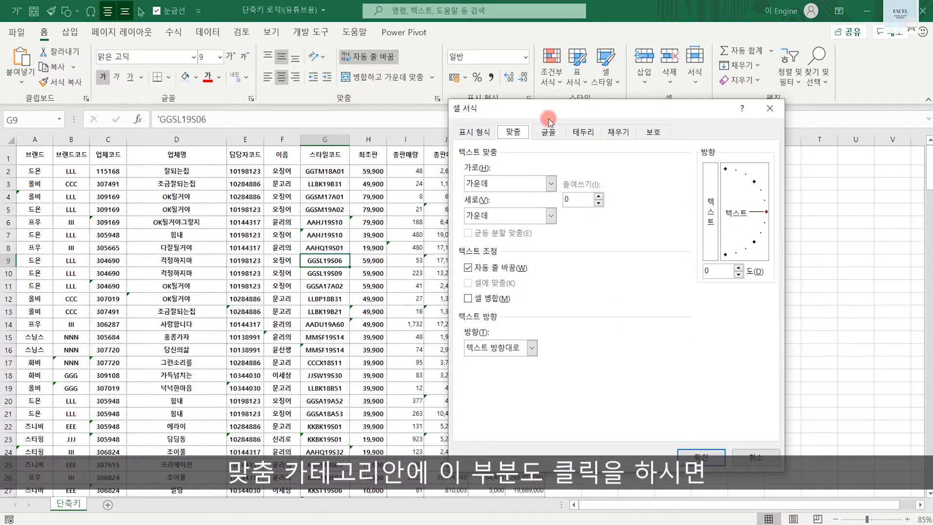
left_click(755, 456)
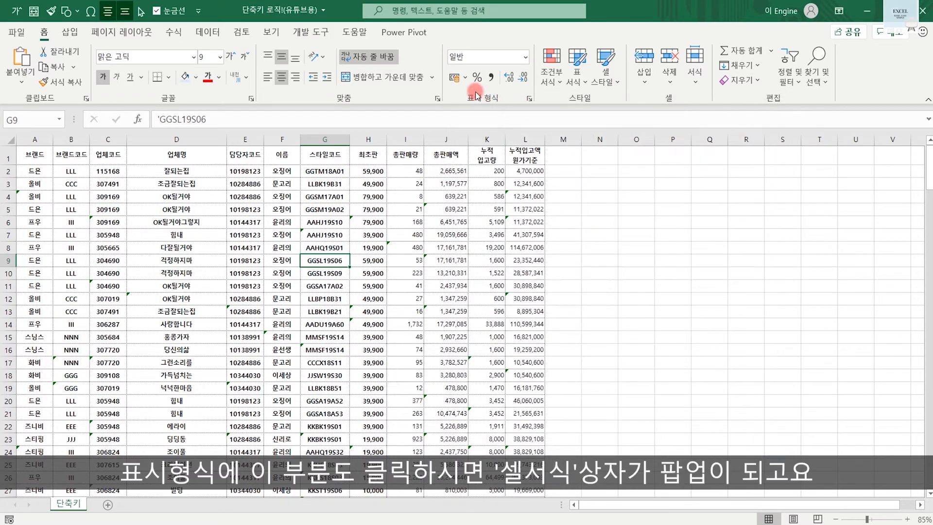
left_click(530, 99)
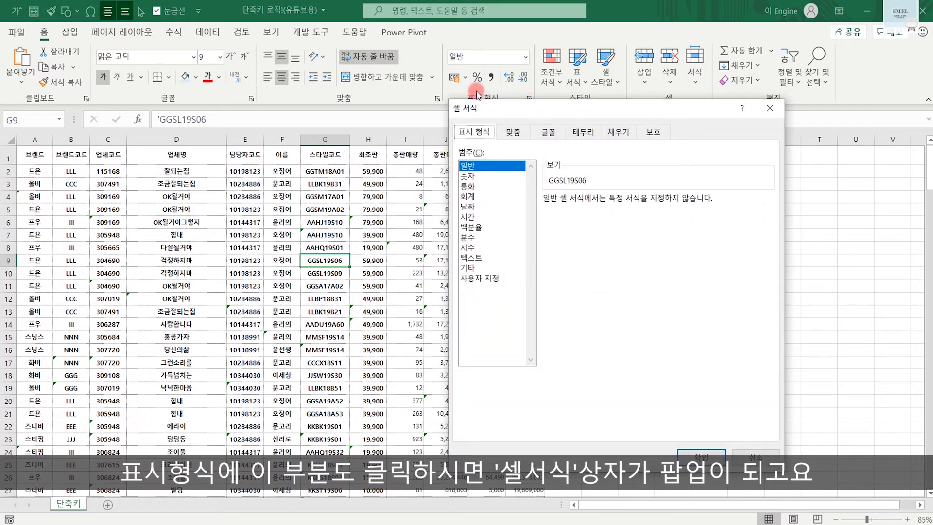
left_click(755, 456)
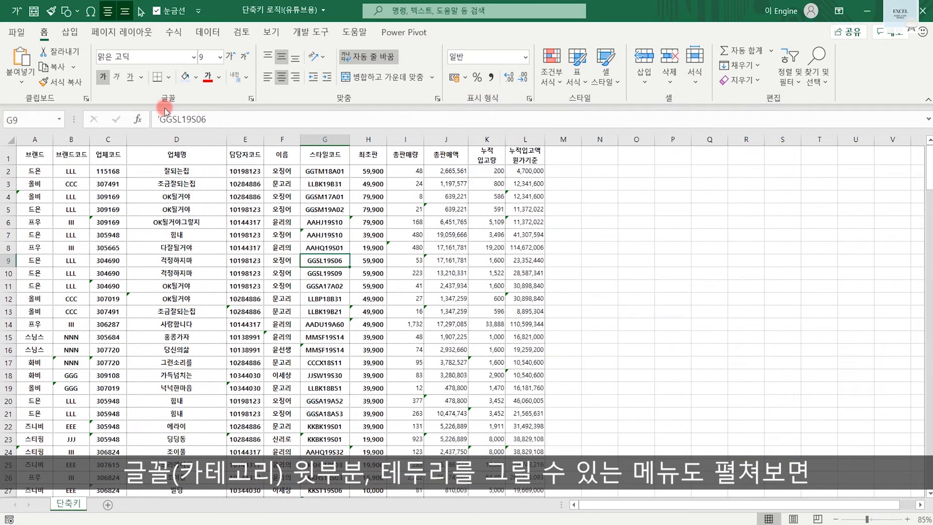
- Look at the additional border settings for cell G9 and cancel without applying any
left_click(170, 81)
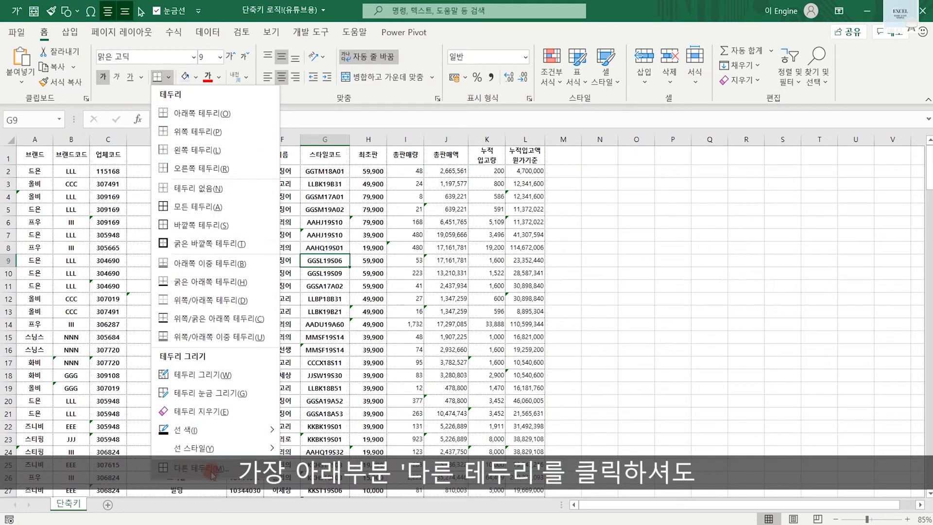
left_click(187, 468)
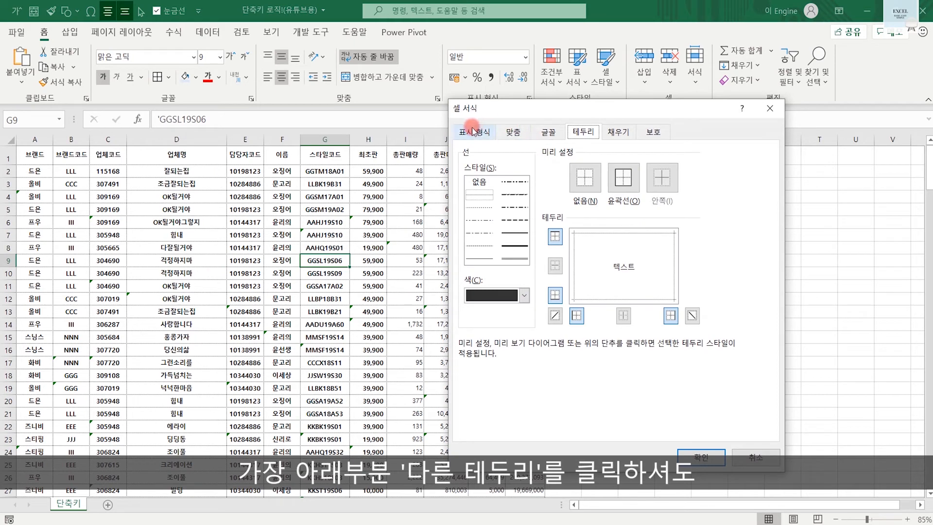
left_click(757, 457)
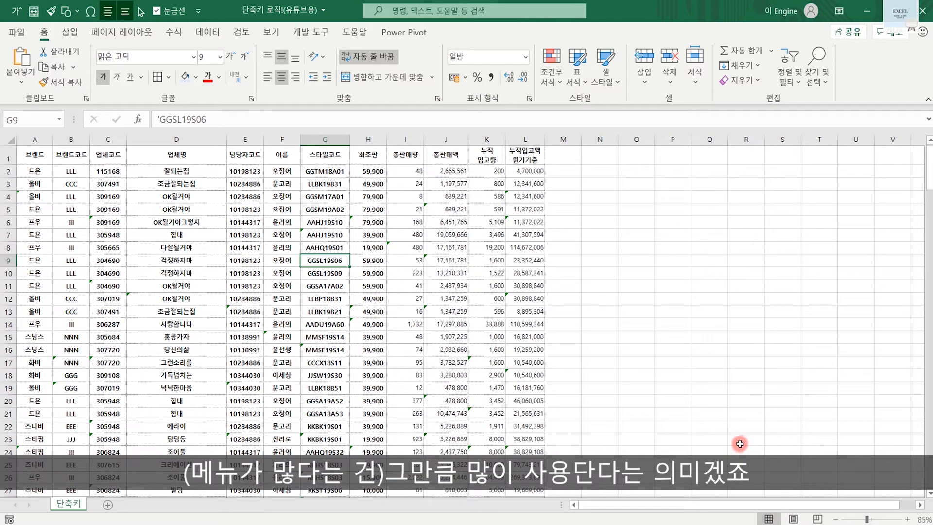
- Browse the number formats offered for cell G9, open the additional number formats and cancel
left_click(524, 57)
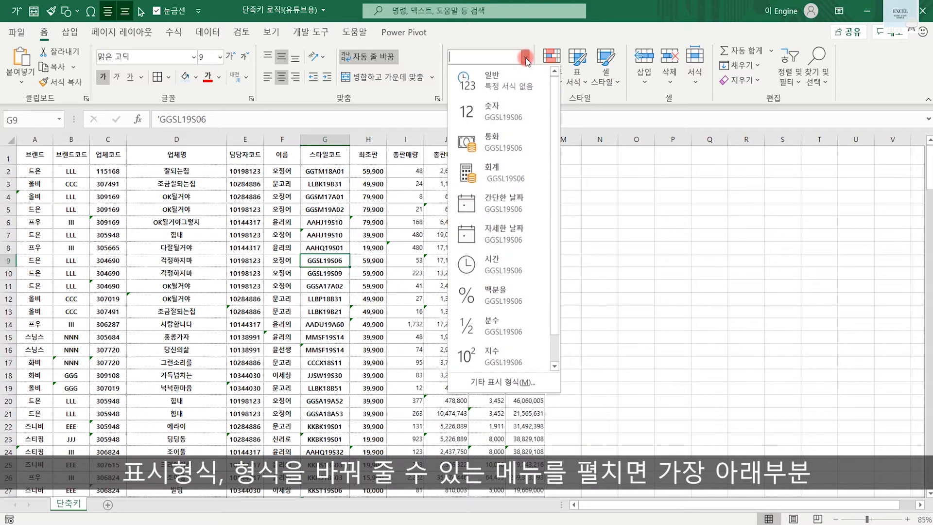
left_click_drag(554, 109, 552, 199)
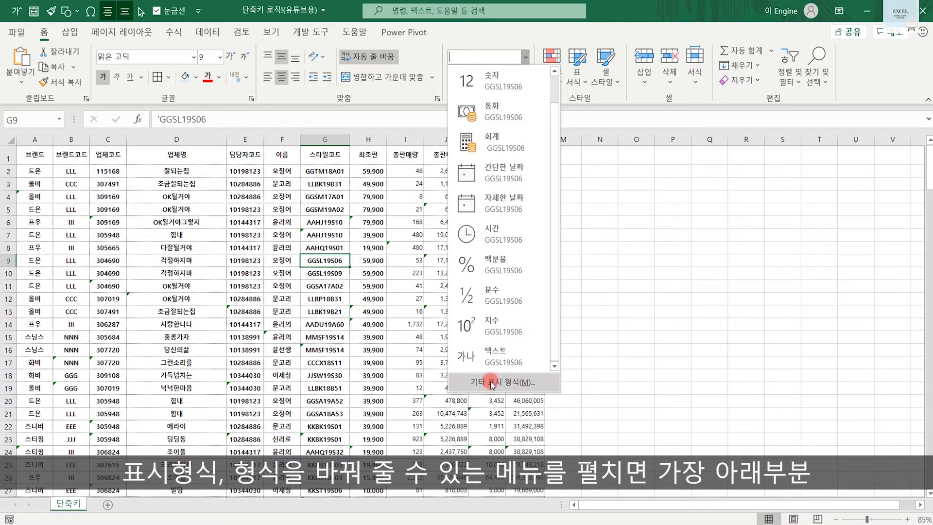
left_click(513, 388)
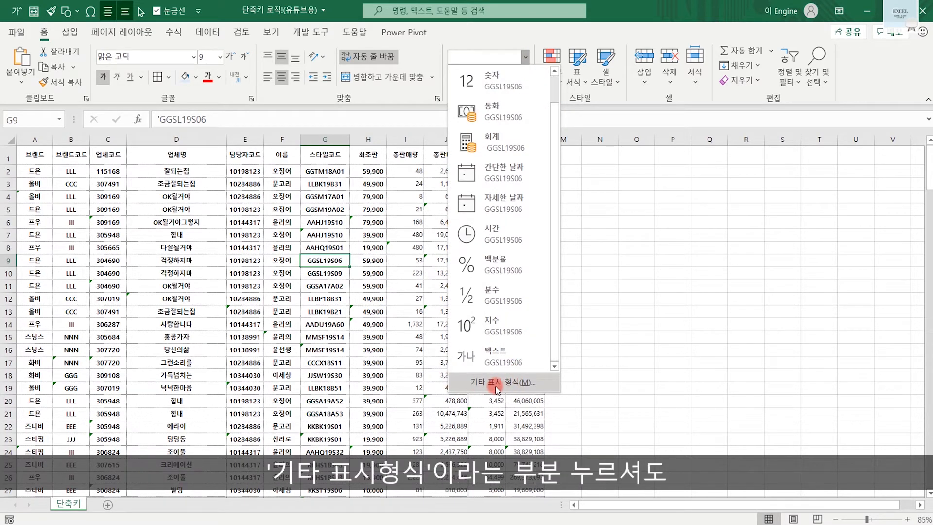
left_click(494, 386)
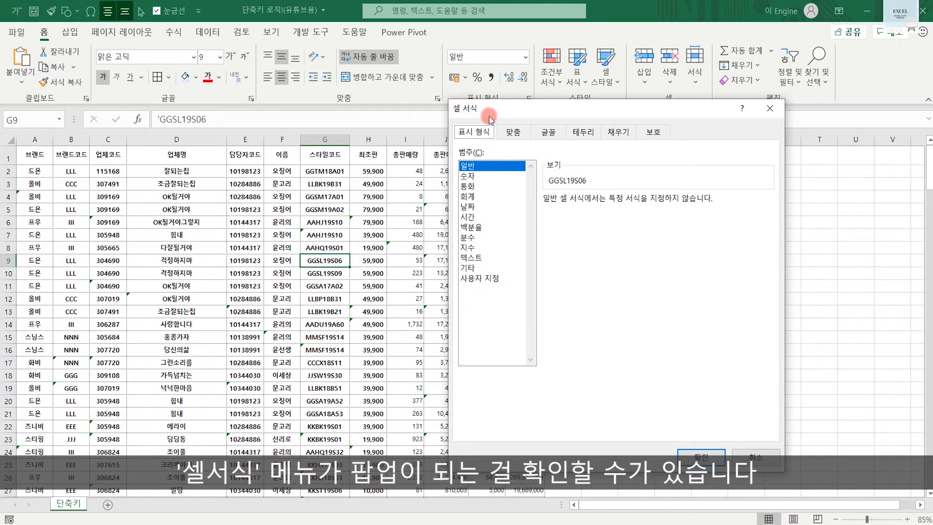
left_click(755, 458)
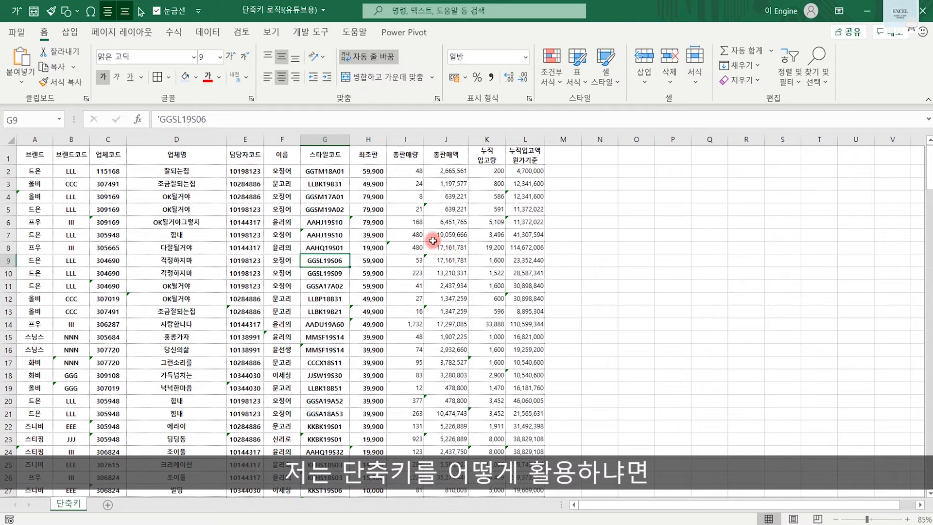
- Select the header cells A1:L1, open the Format Cells dialog for them and cancel without changes
left_click(29, 156)
left_click_drag(29, 157, 520, 158)
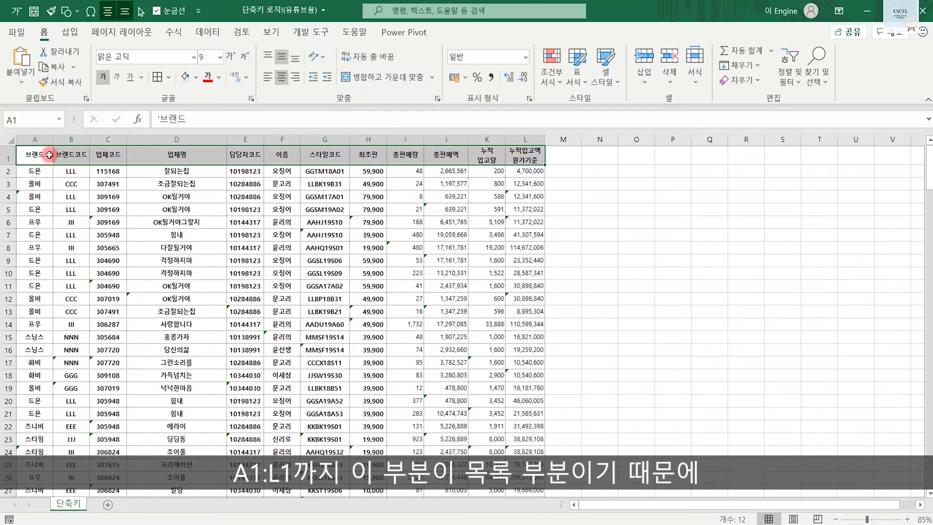
left_click(419, 256)
left_click_drag(34, 153, 520, 149)
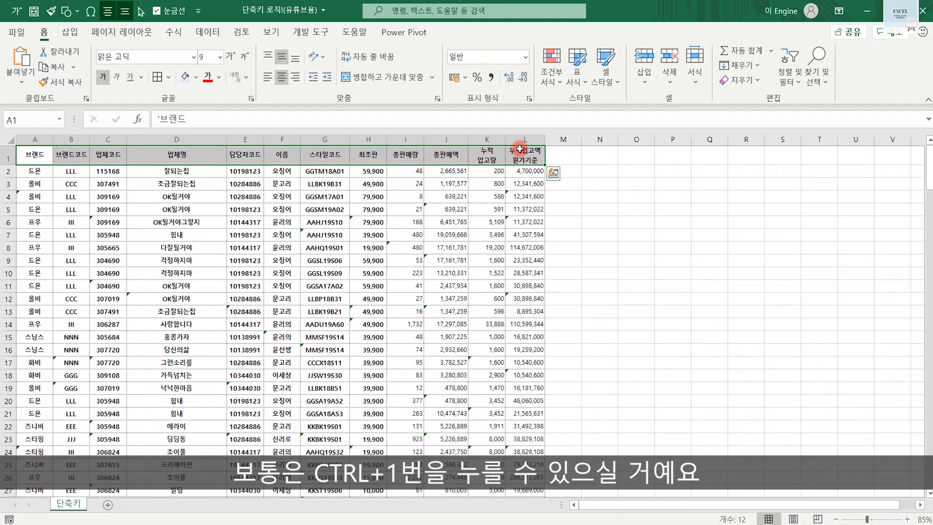
key("ctrl+1")
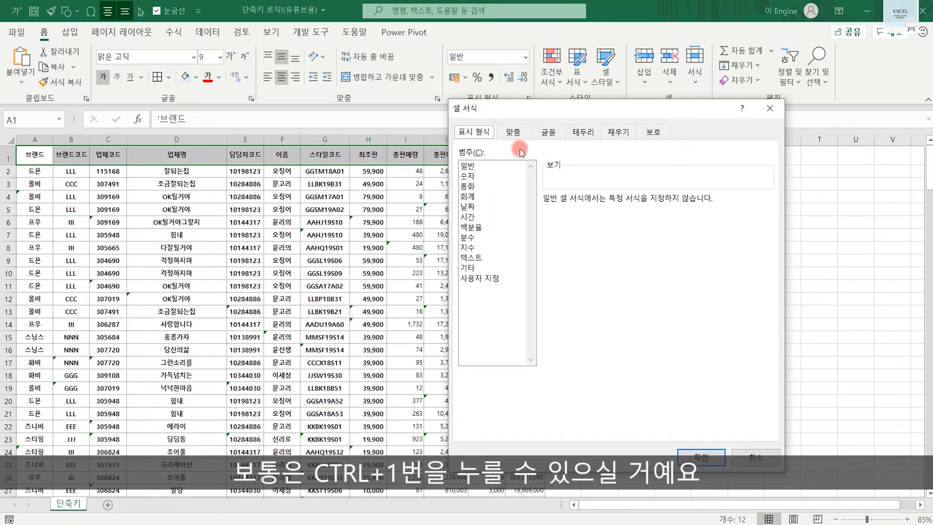
left_click(739, 456)
- Reselect the header range A1:L1, view its number format categories in Format Cells and cancel
left_click(172, 222)
left_click_drag(30, 151, 517, 160)
right_click(517, 160)
key("f")
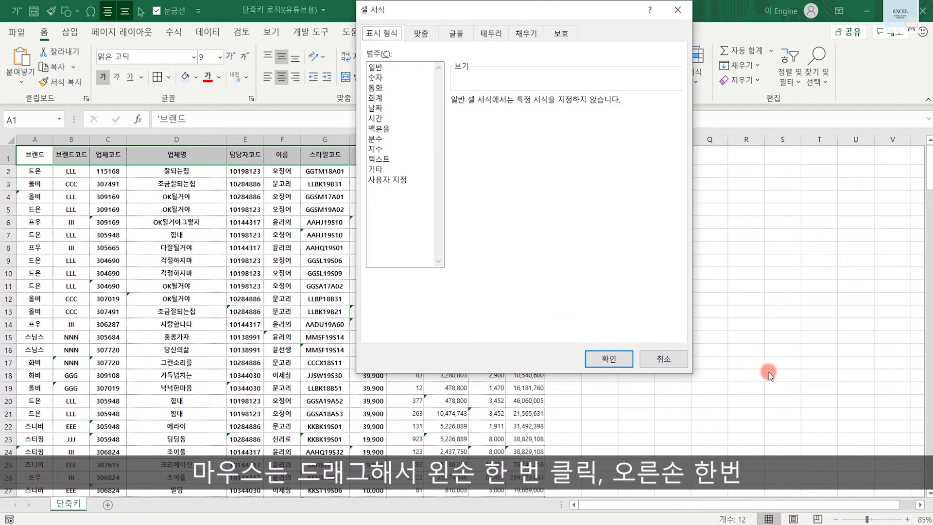
left_click(671, 358)
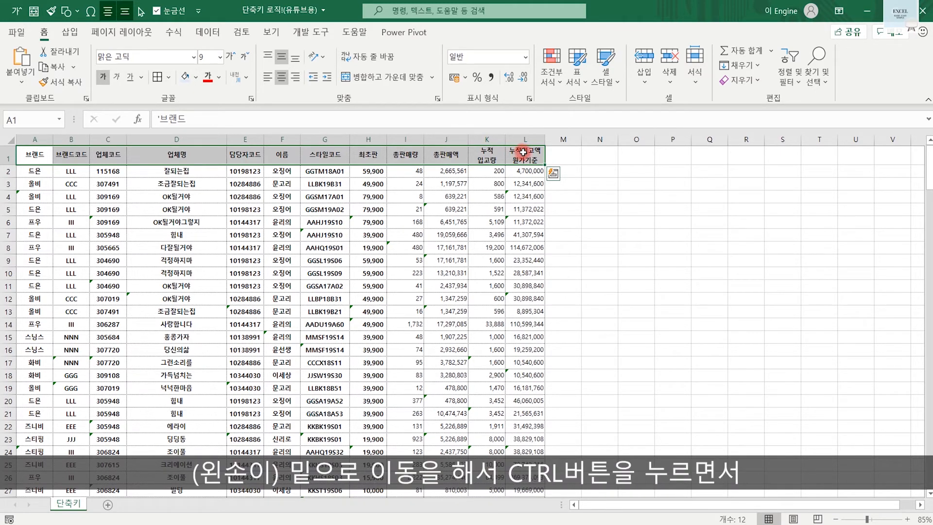
- Open Format Cells for the selected header row twice more, dismissing the dialog each time
key("ctrl+1")
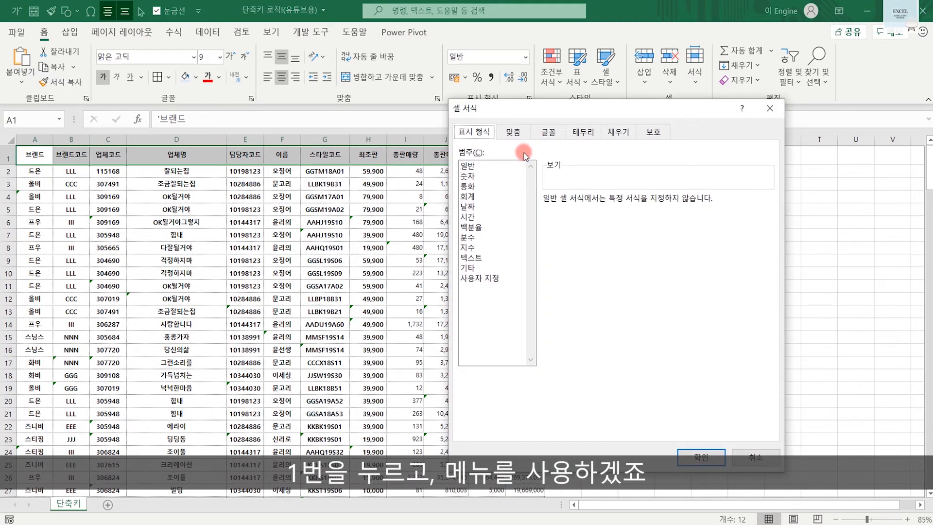
left_click(756, 457)
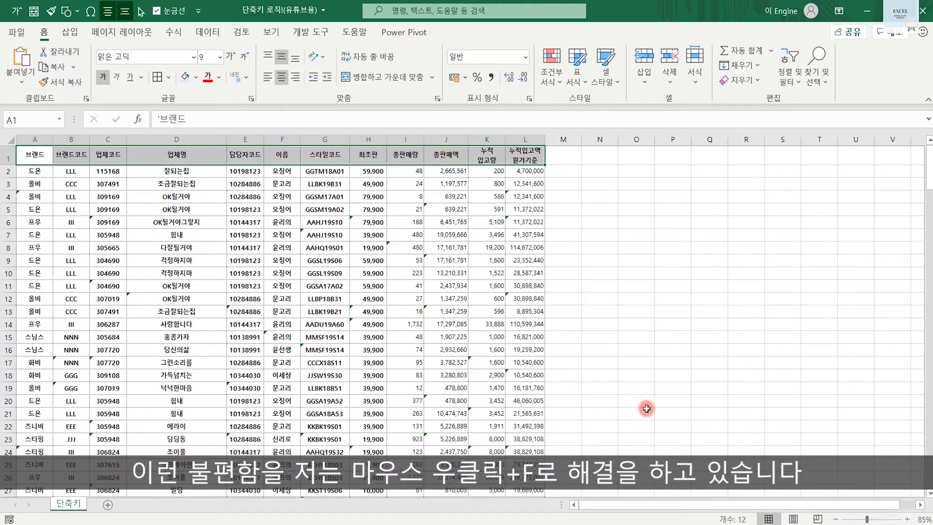
right_click(409, 173)
key("f")
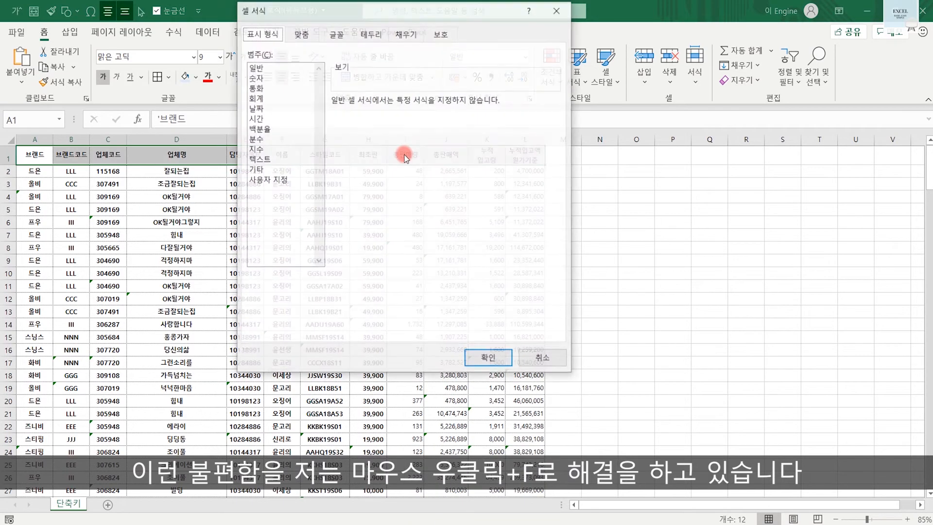
left_click(547, 360)
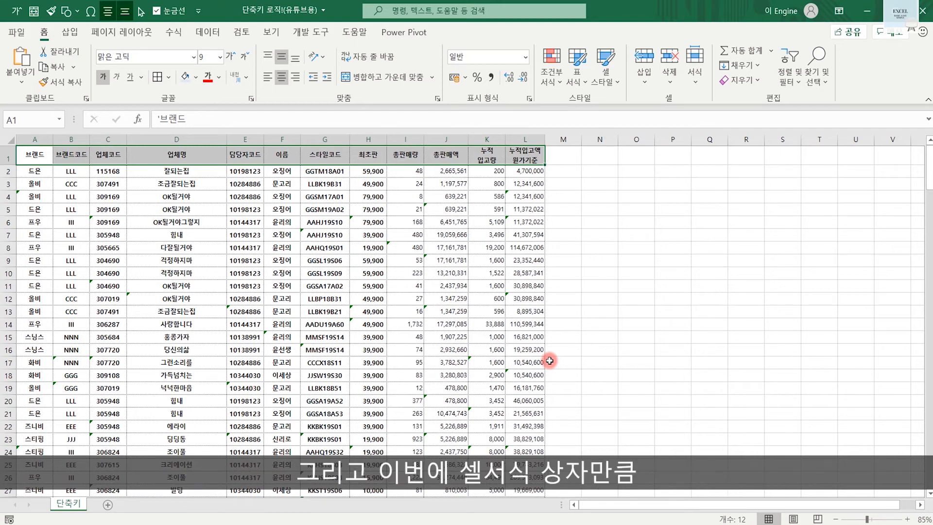
- Select the data range C2:L16 and display the access-key hints for the Home commands, dismissing them without applying any command
left_click(659, 274)
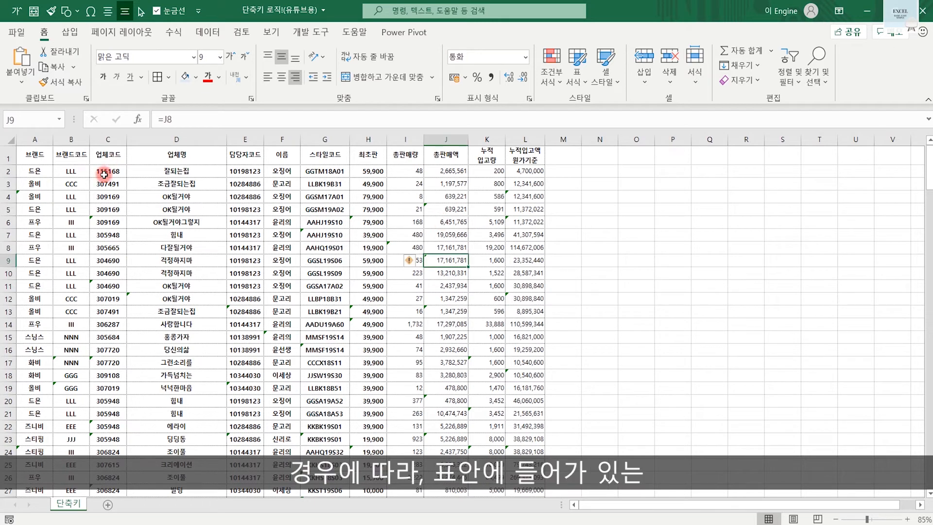
left_click_drag(112, 173, 530, 348)
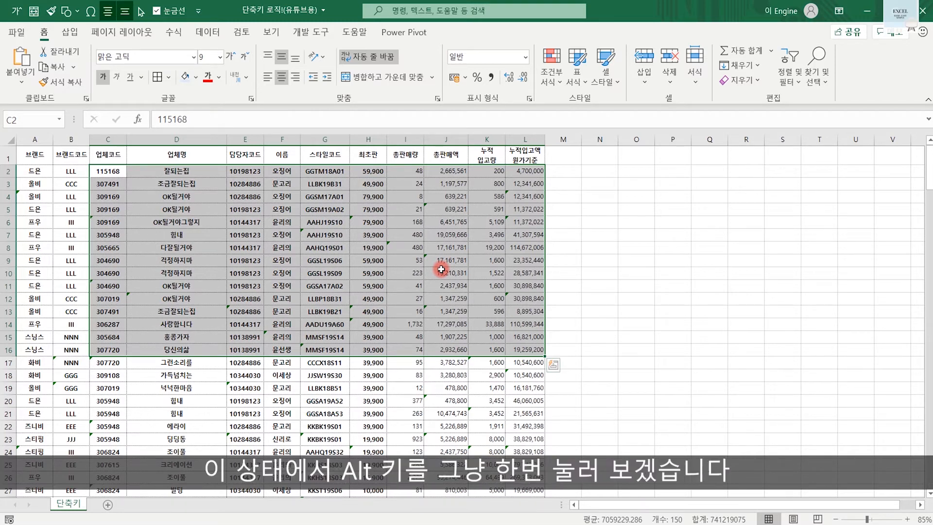
key("alt")
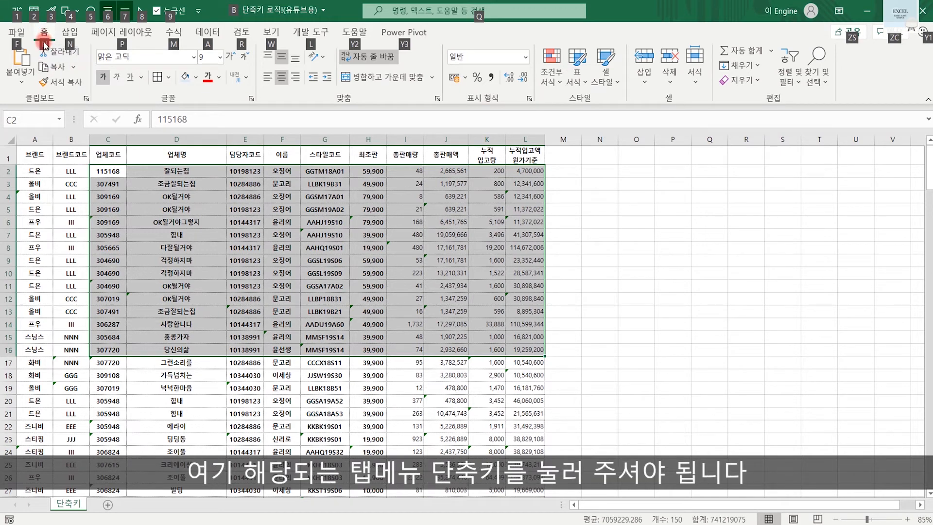
key("h")
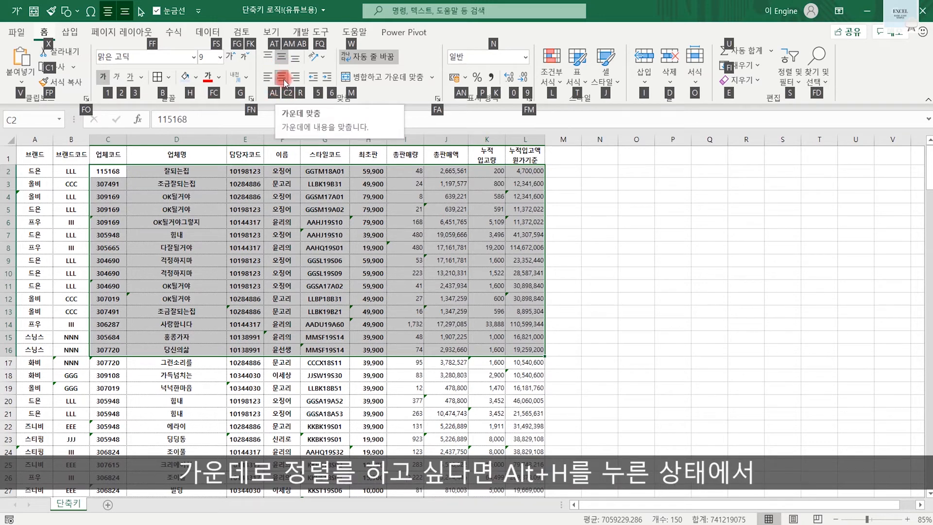
left_click(286, 79)
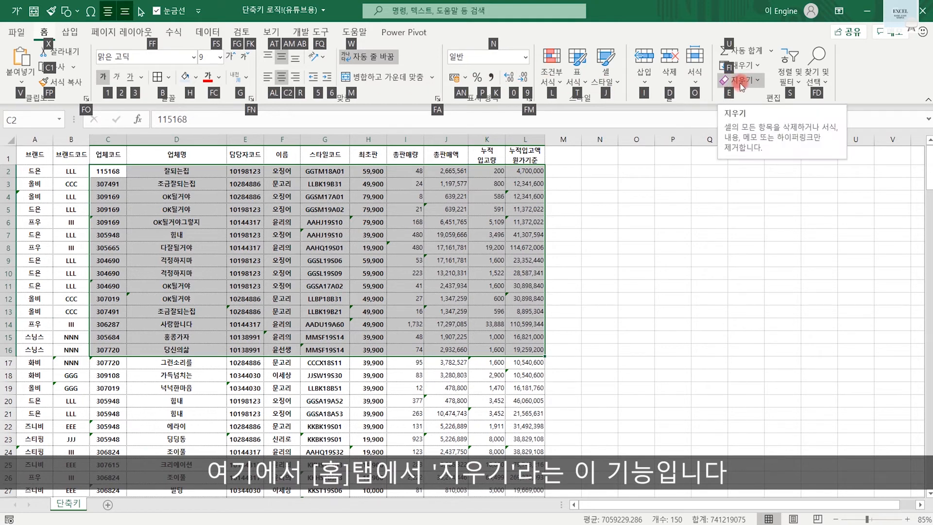
key("alt")
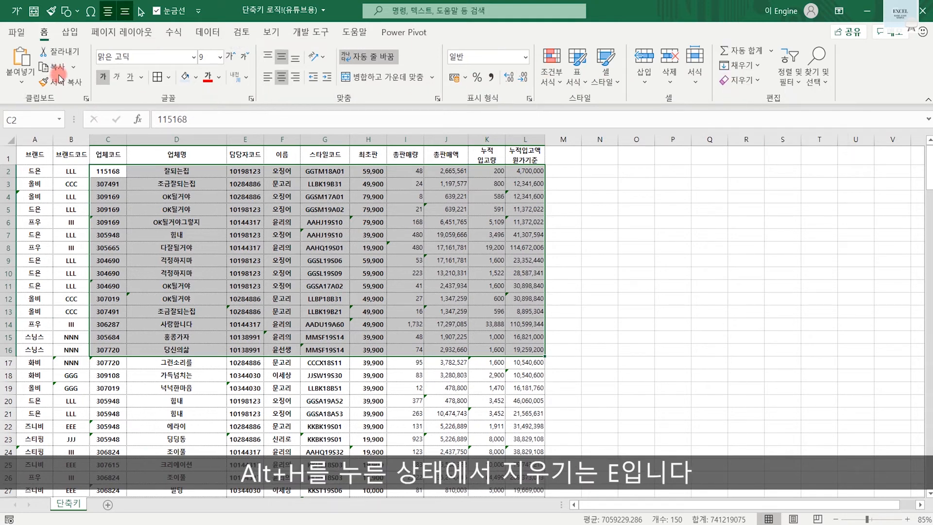
- Look at the Clear options available for the selected range and close them without clearing anything
key("alt+h")
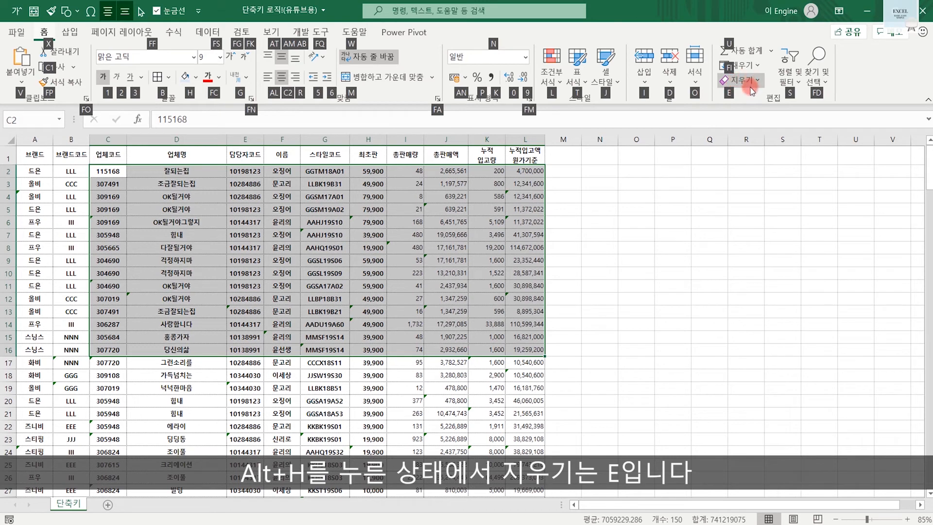
key("e")
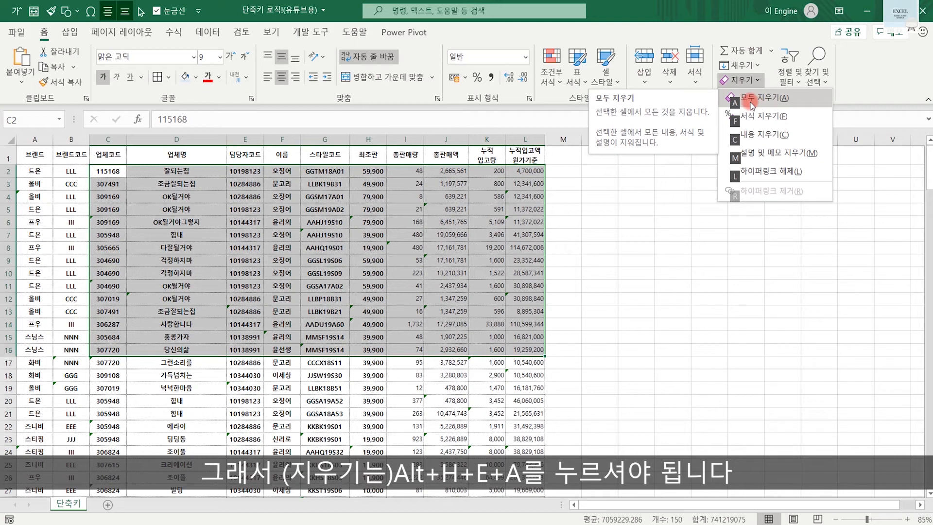
left_click(622, 287)
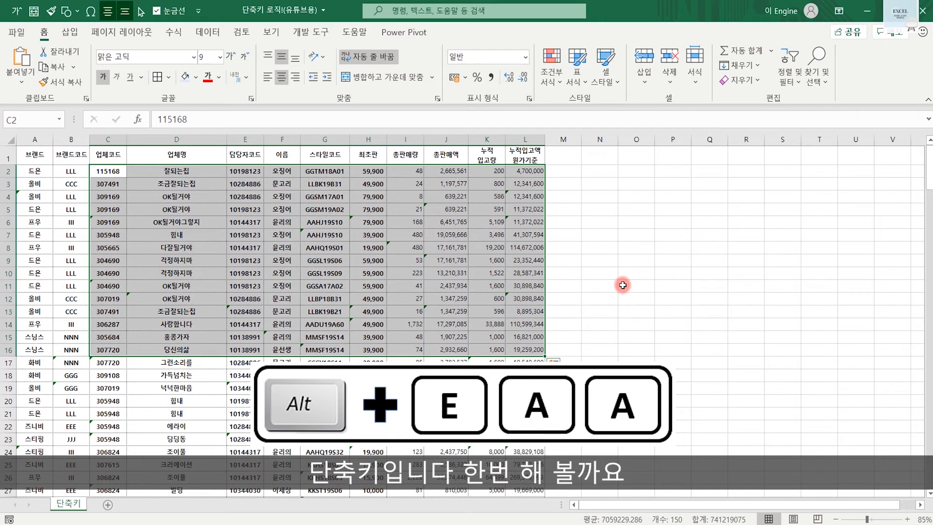
- Try clearing all contents and formatting from C2:L16 and undo the clearing
key("alt+e")
key("a")
key("a")
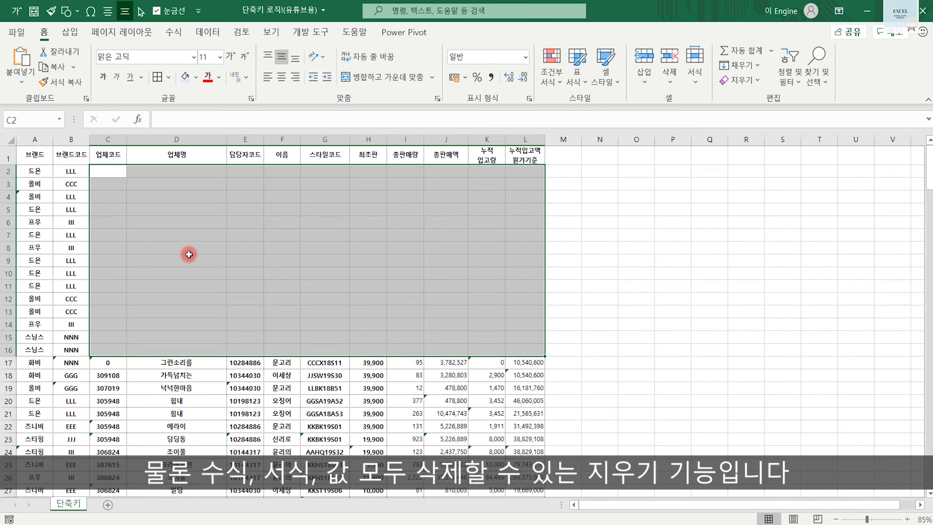
key("ctrl+z")
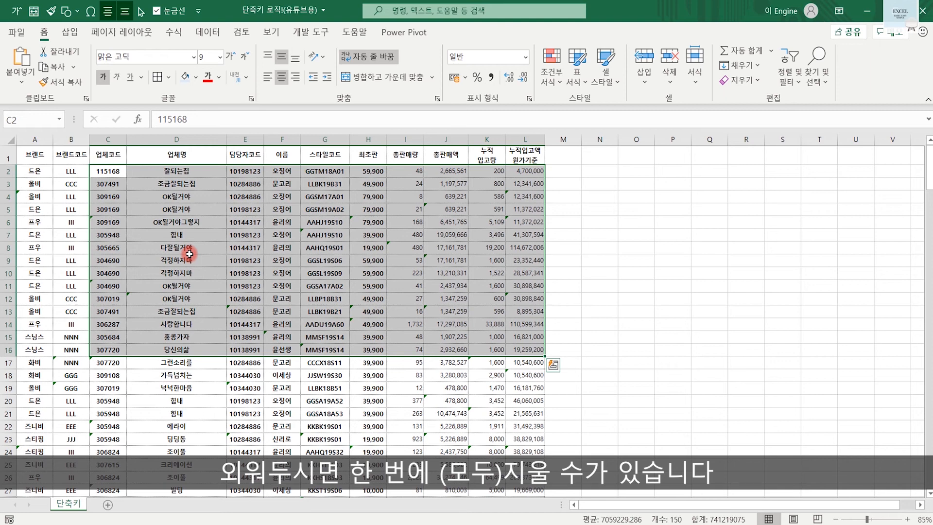
- Repeat the Clear All operation on the range C2:L16 and undo it again
key("alt+e")
key("a")
key("a")
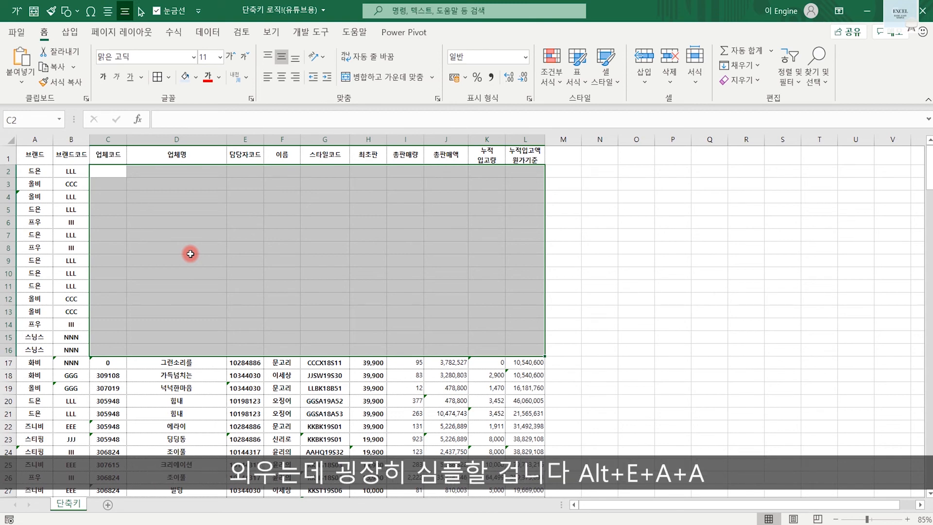
key("ctrl+z")
- Apply the Home group's Clear All command to C2:L16 and restore the cleared cells
key("alt")
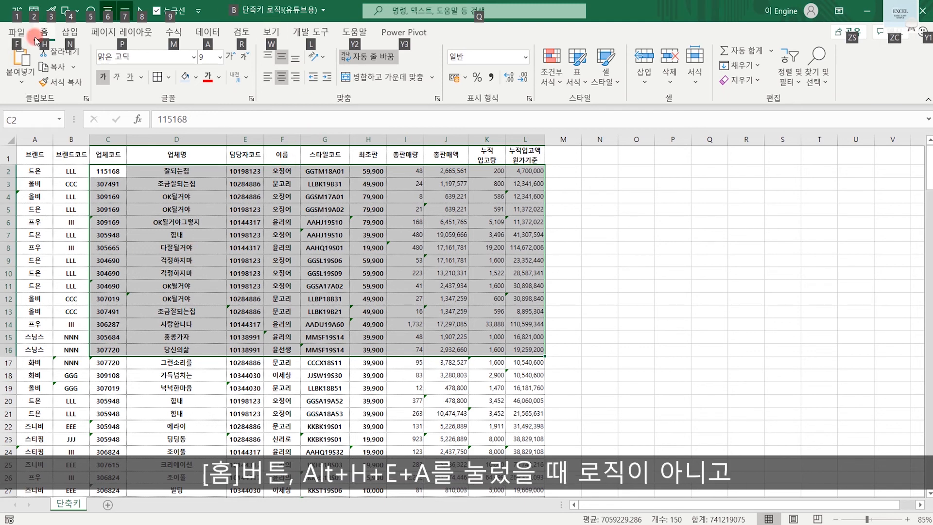
key("h")
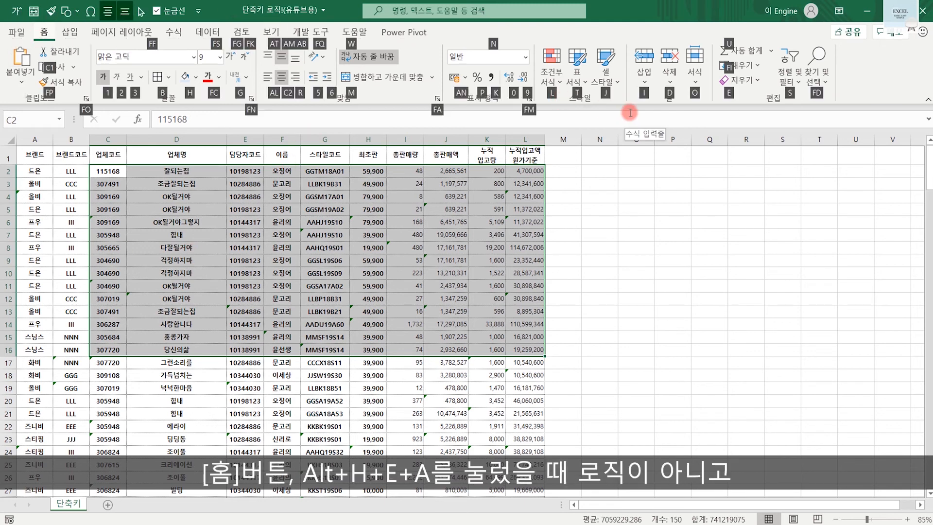
key("e")
key("a")
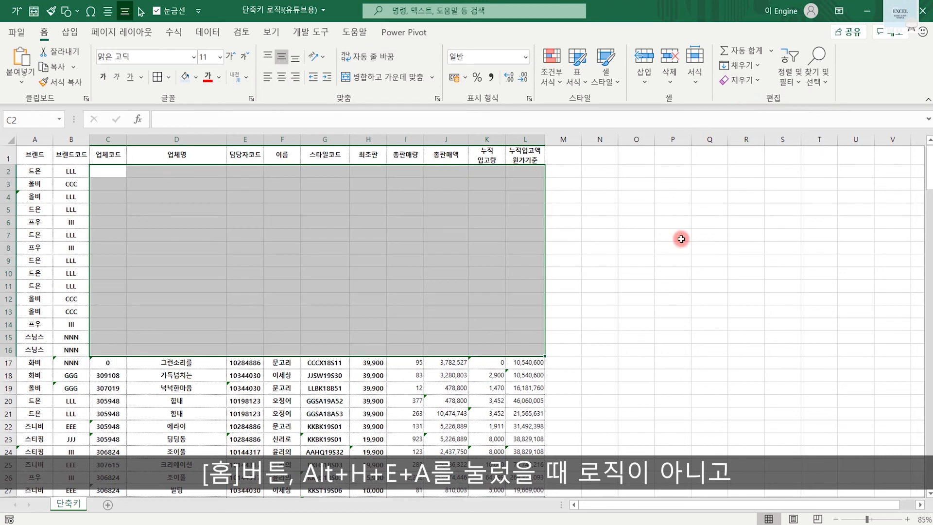
key("ctrl+z")
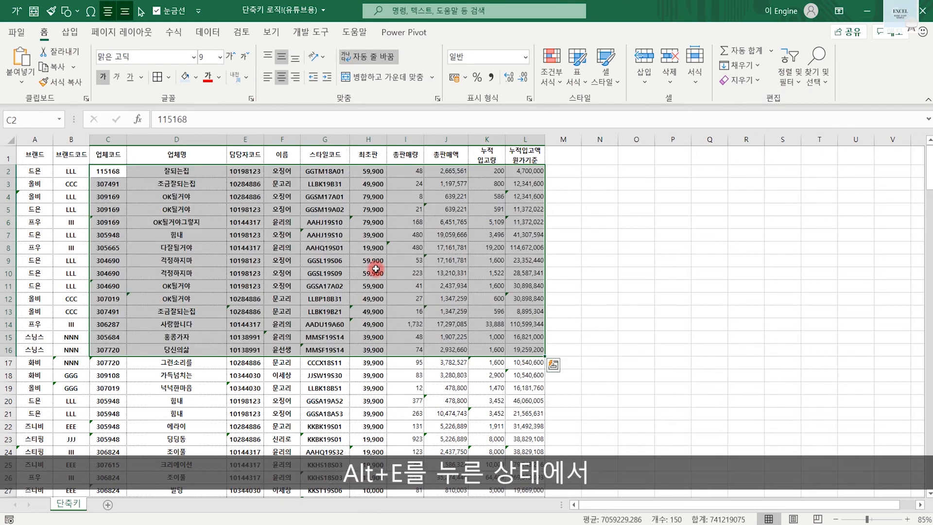
- Clear all contents and formatting from the selected range C2:L16
key("alt")
key("e")
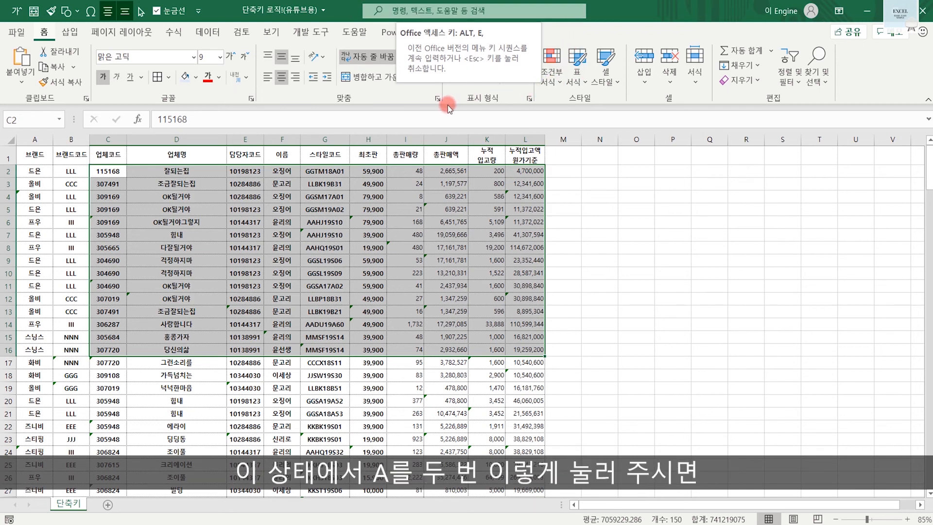
key("a")
key("a")
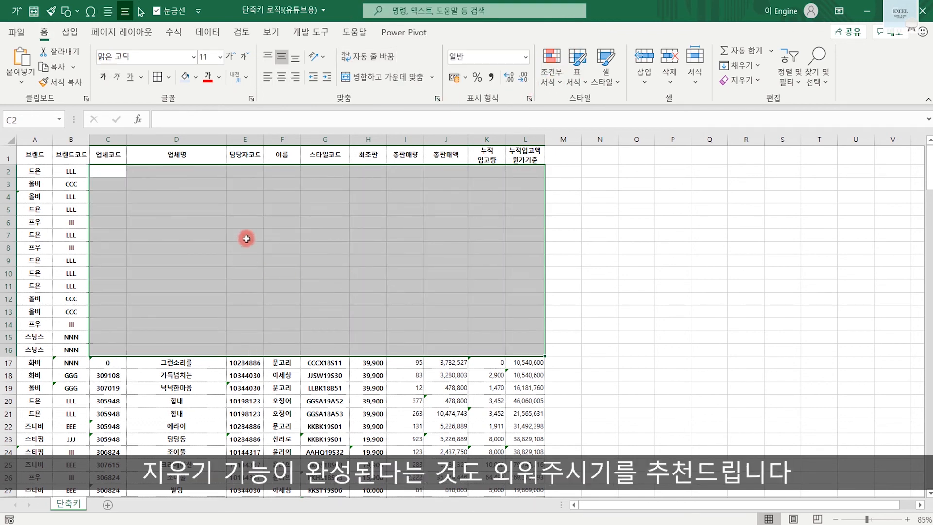